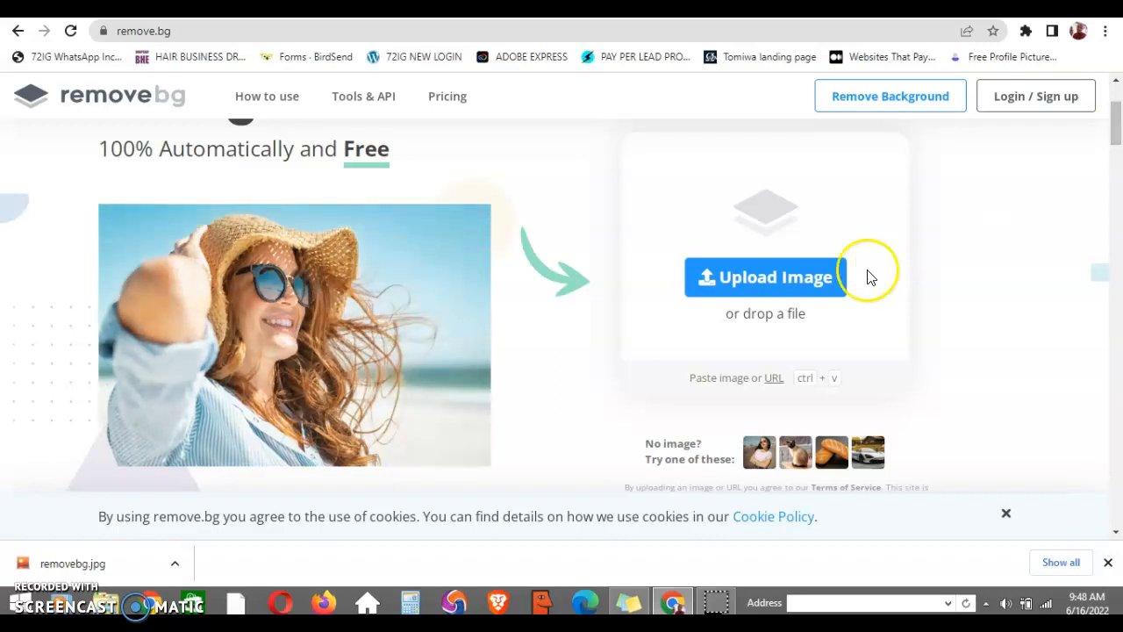
Start an image upload on remove.bg and browse to the Desktop folder for the source file
click(828, 278)
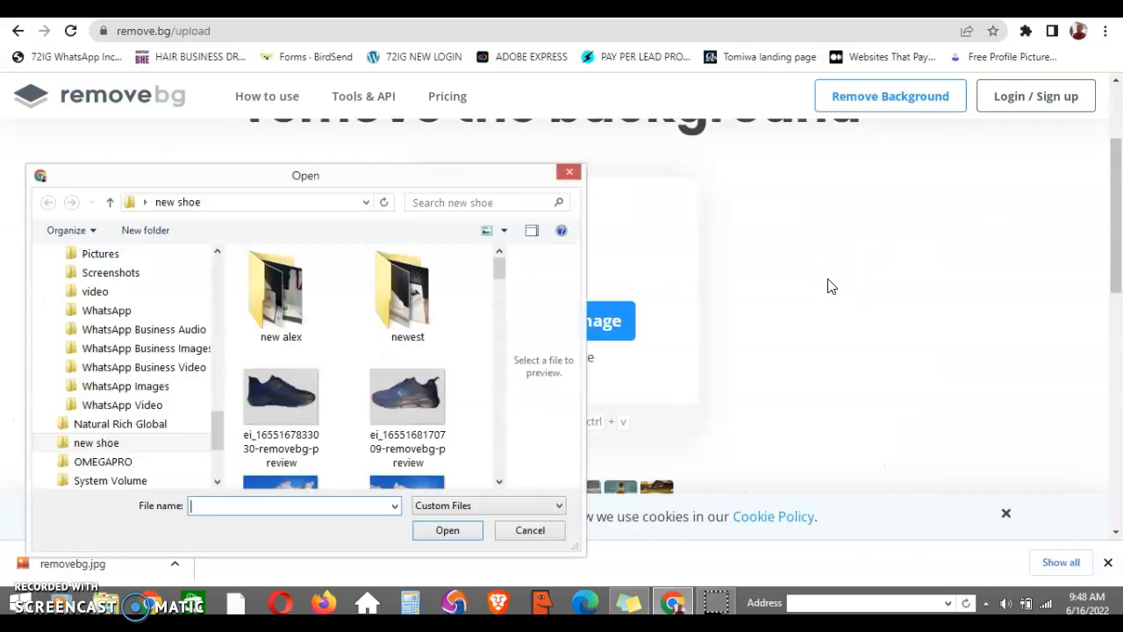
mouse_move(502, 270)
mouse_down()
mouse_move(501, 351)
mouse_move(498, 277)
mouse_up()
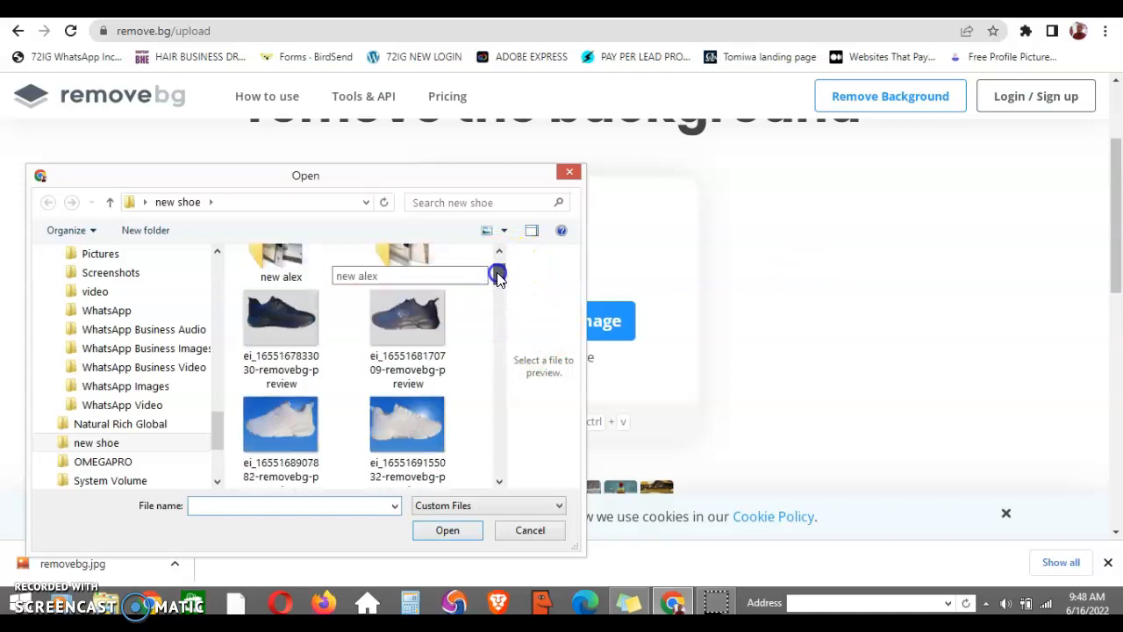
drag(216, 428, 216, 263)
click(104, 296)
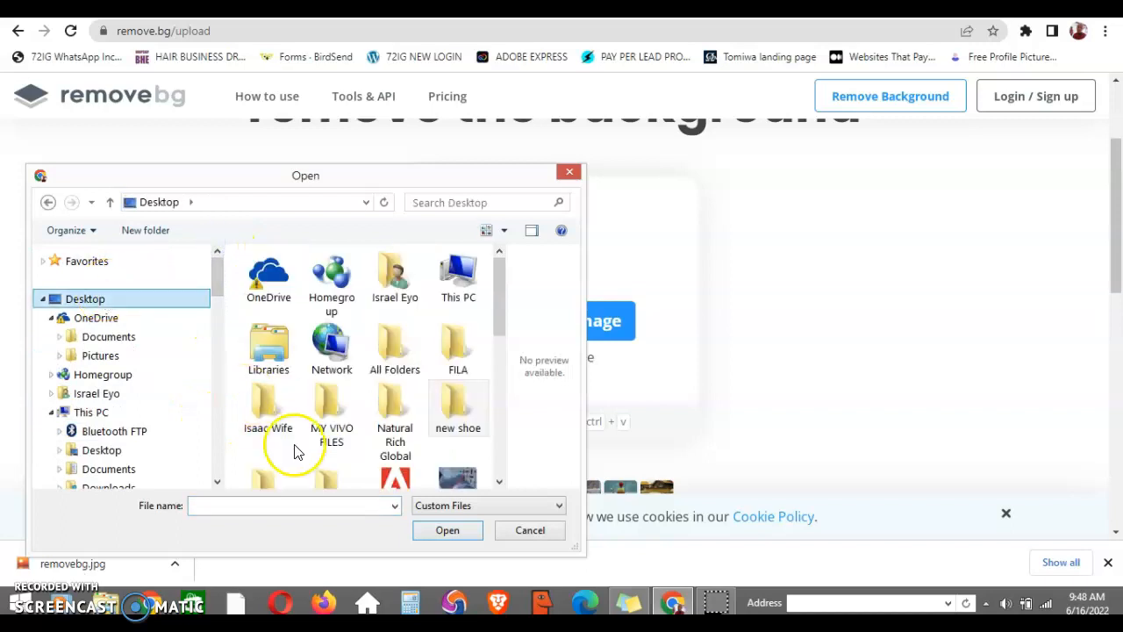
click(317, 507)
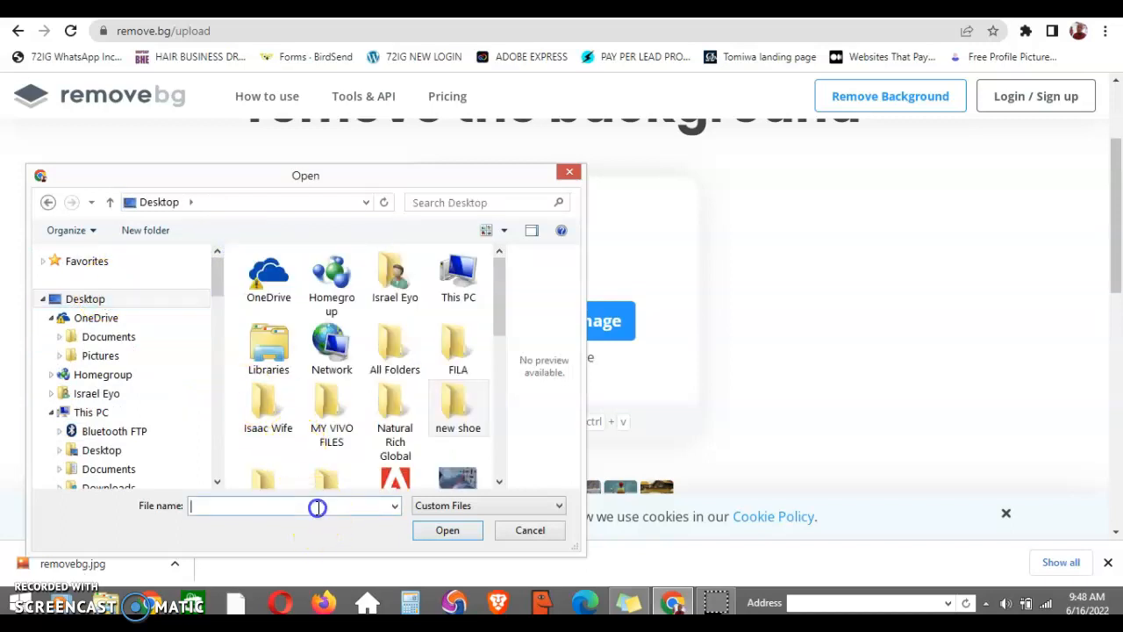
text(ikenn)
key(BackSpace)
key(BackSpace)
key(BackSpace)
key(BackSpace)
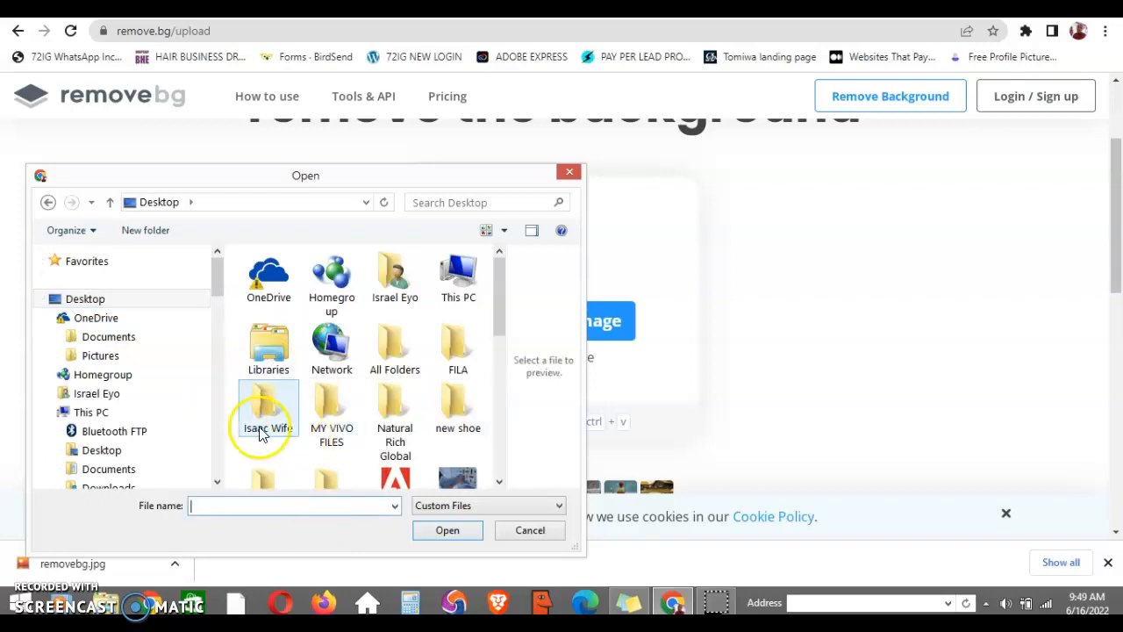
Upload the image file "expert" from the Desktop for background removal
drag(505, 321, 503, 397)
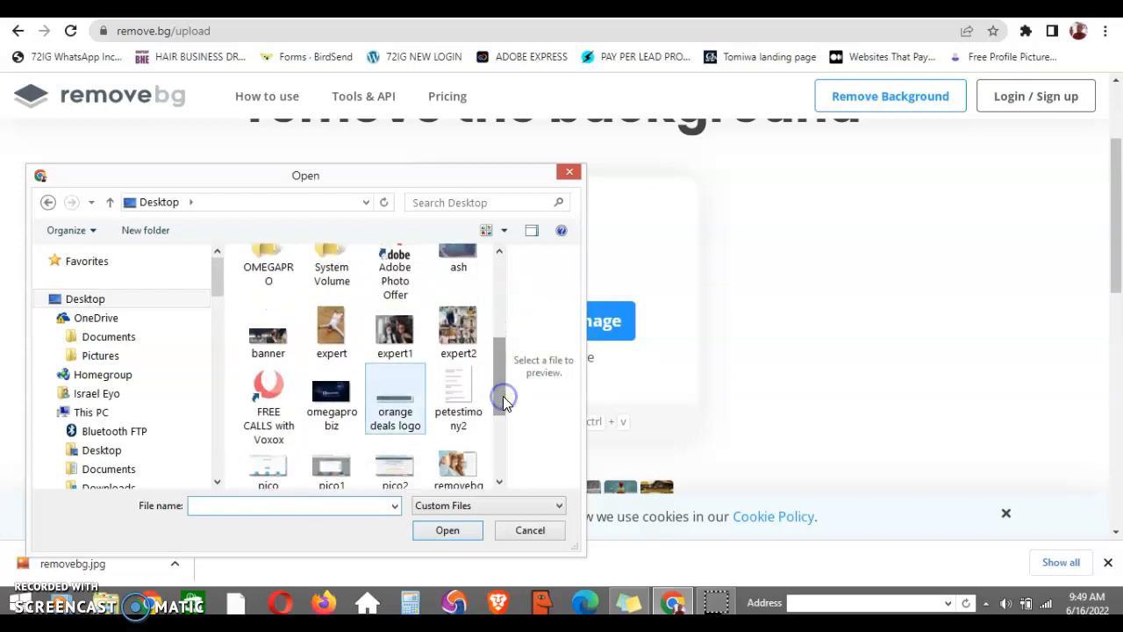
double_click(345, 329)
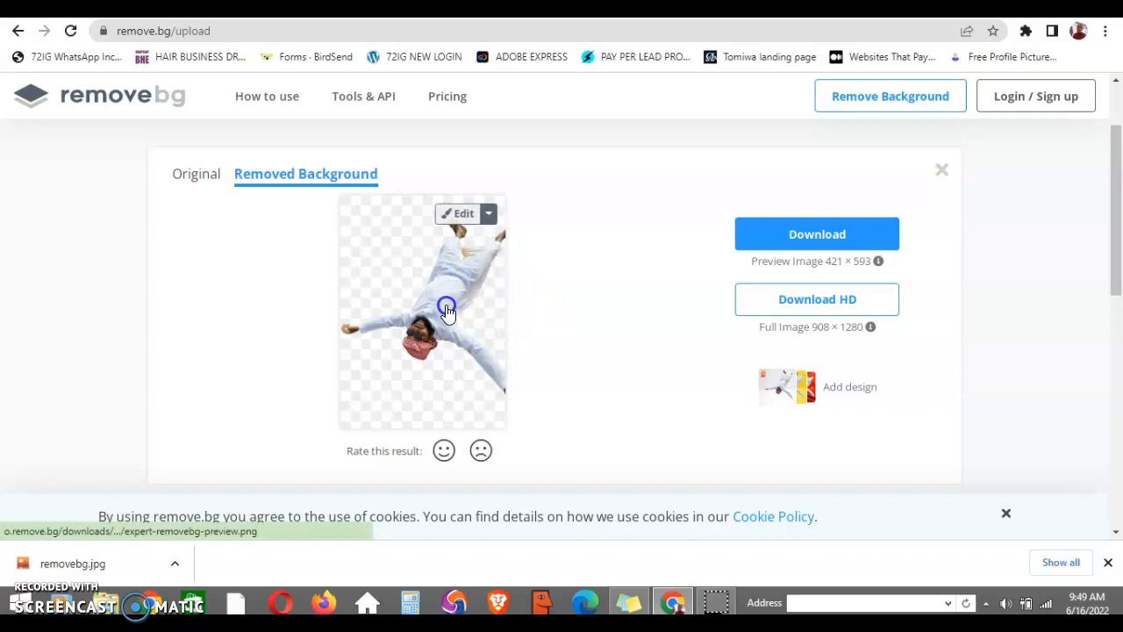
click(870, 302)
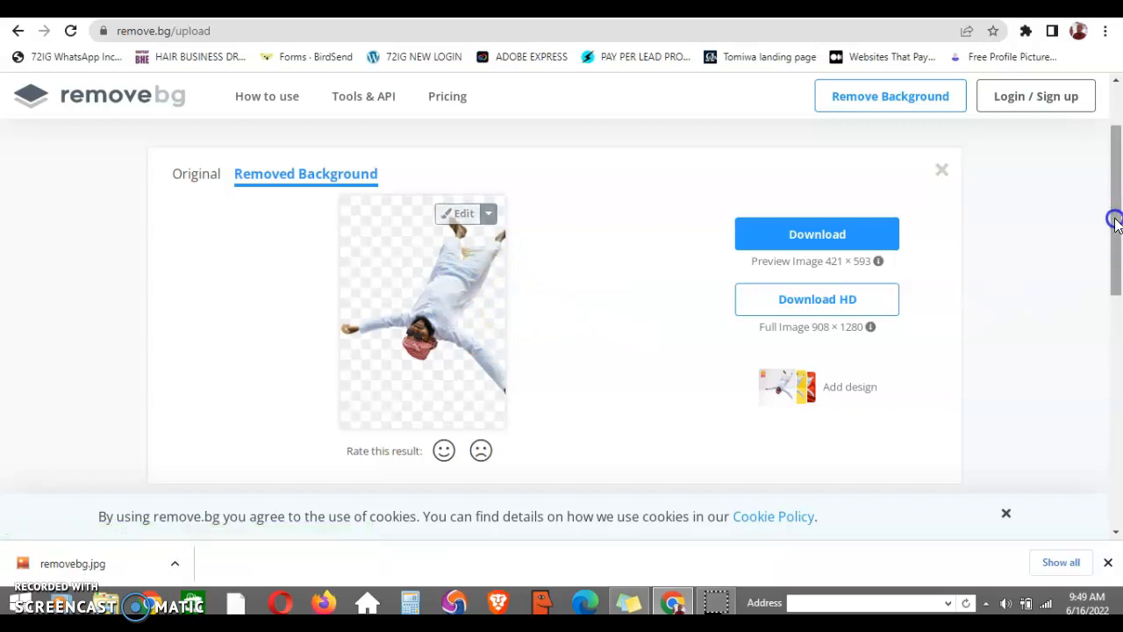
scroll(1115, 221, down, 1)
scroll(1114, 221, up, 1)
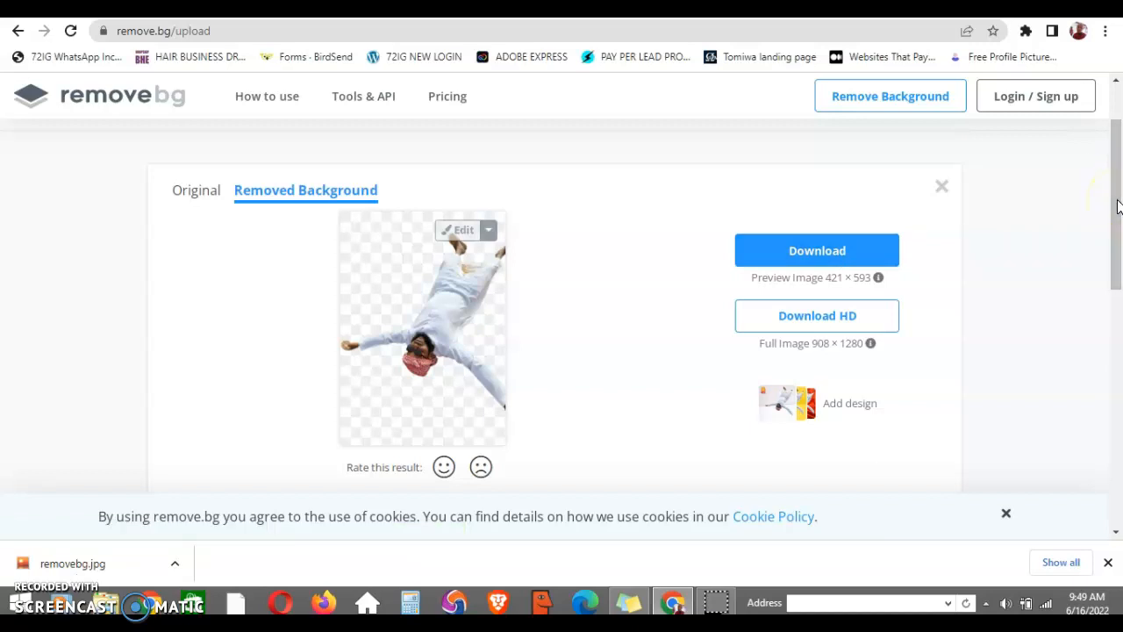
Go to Designify through the Add design option and upload the "expert" image from the Desktop there
click(805, 417)
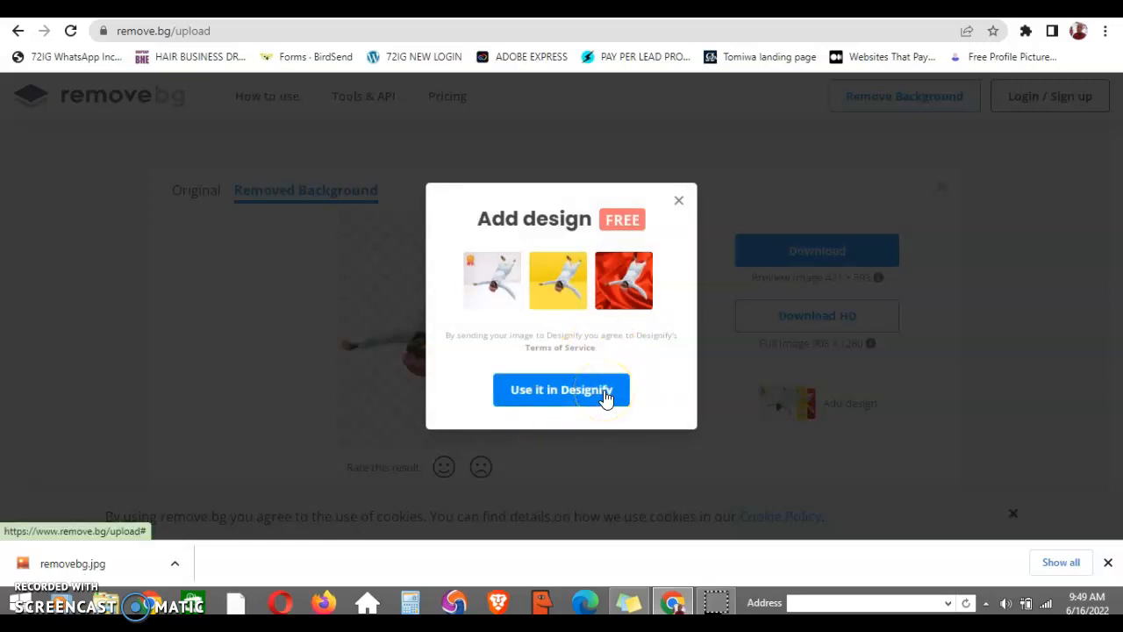
click(557, 289)
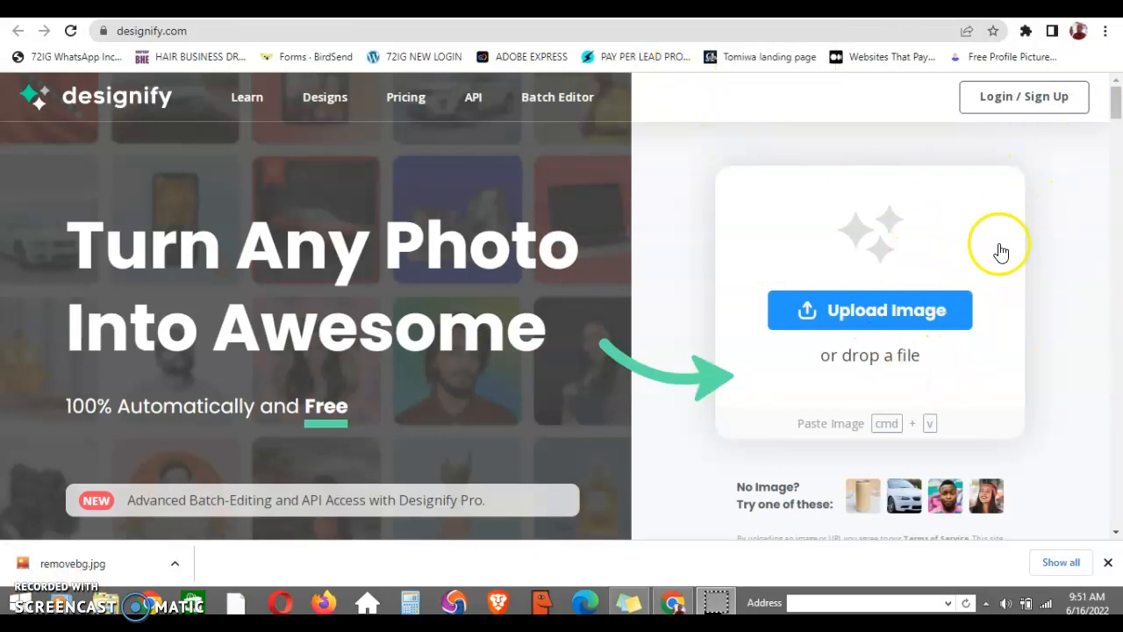
click(875, 317)
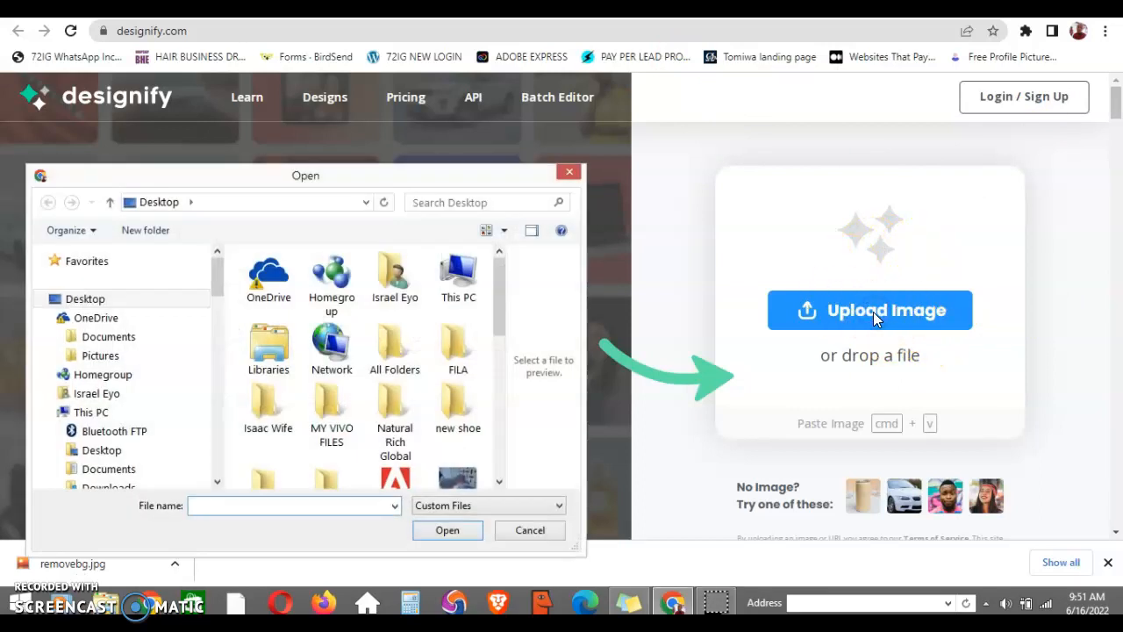
click(500, 309)
drag(501, 309, 501, 398)
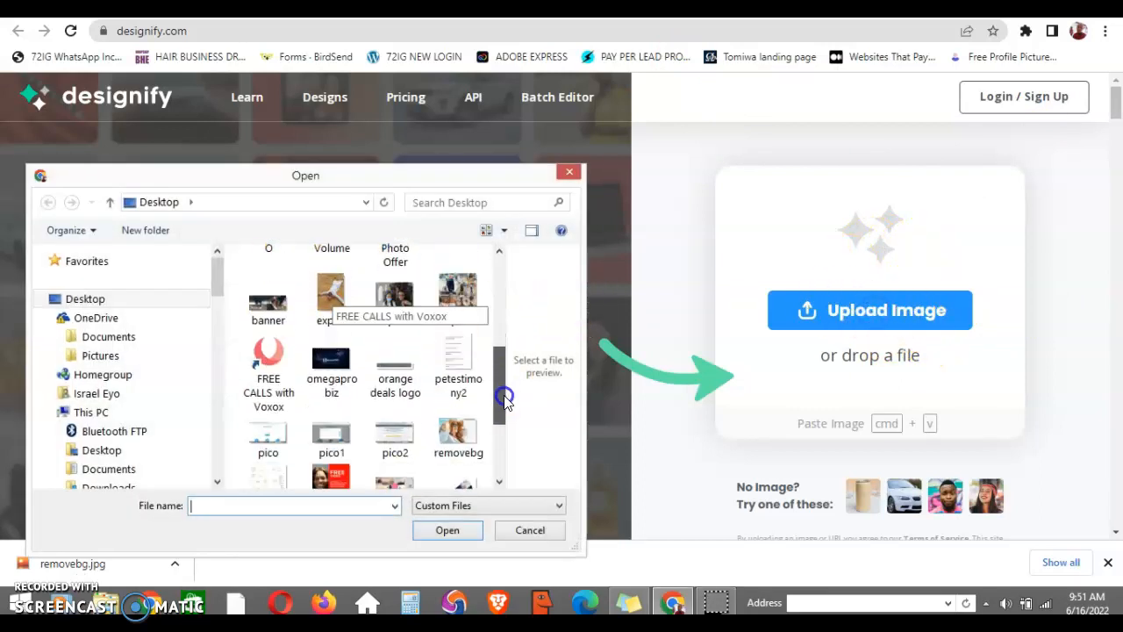
double_click(330, 304)
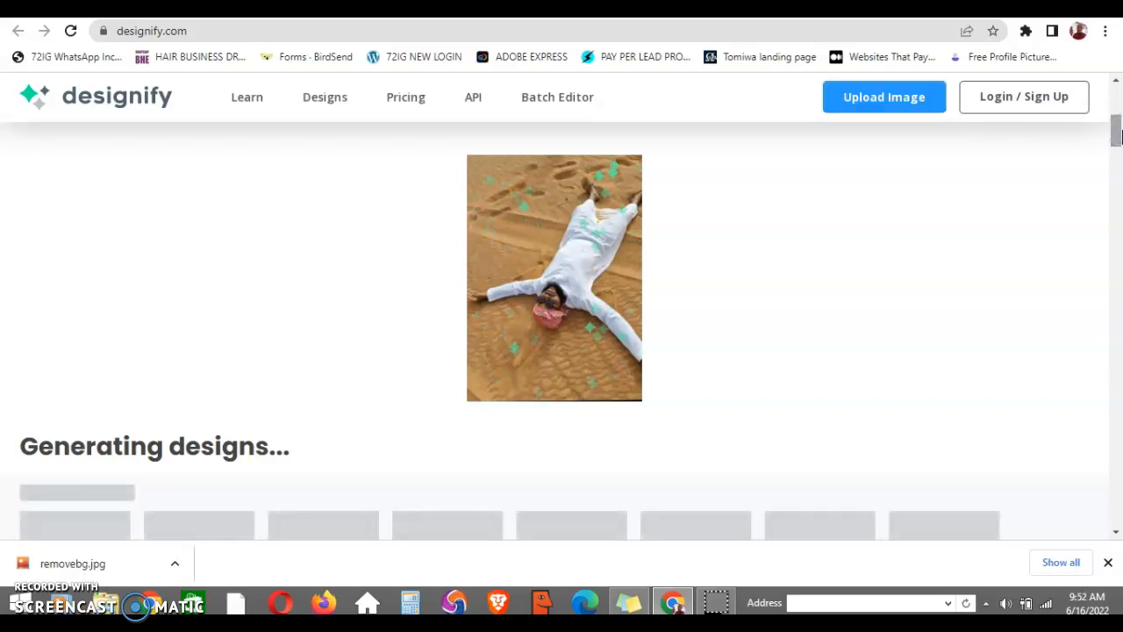
click(1118, 132)
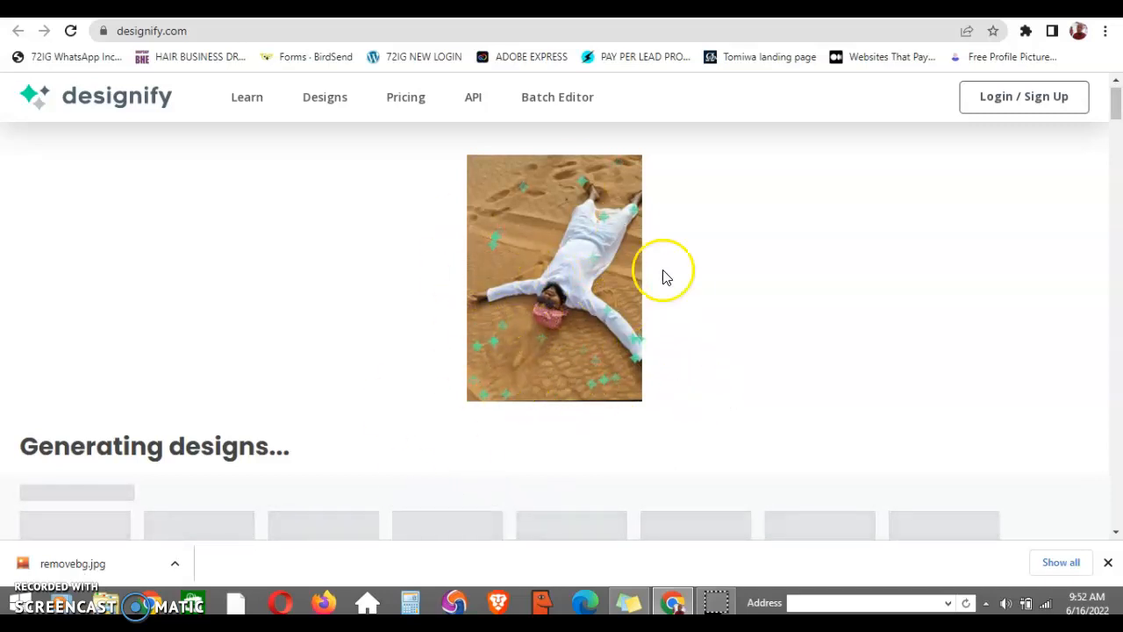
Switch back to remove.bg and download the background-free image at preview size
click(746, 7)
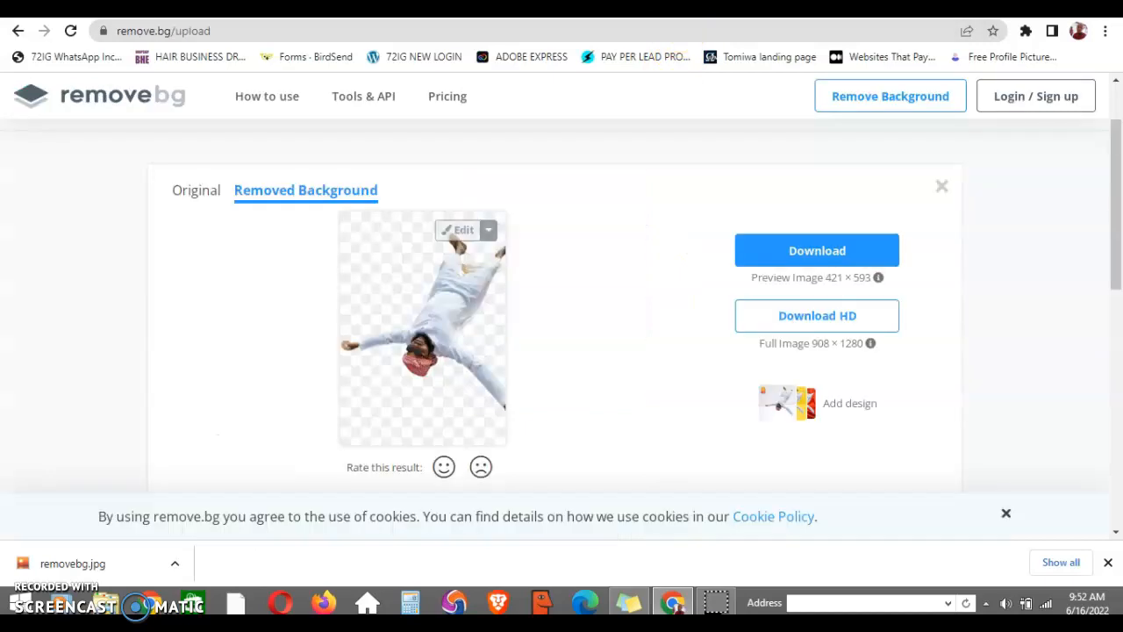
click(853, 256)
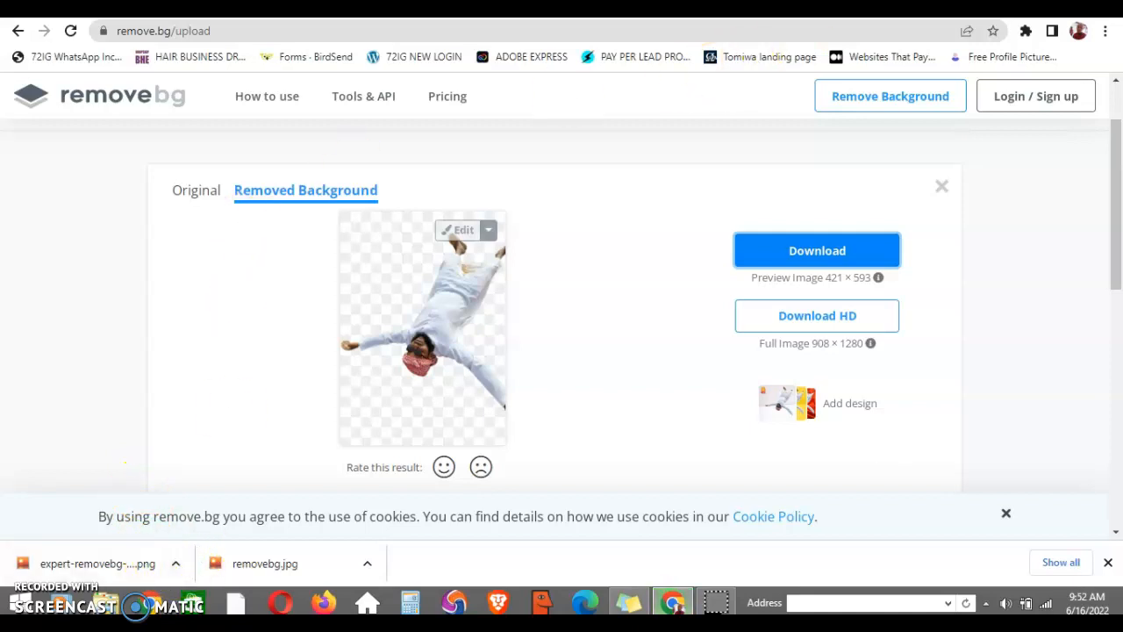
mouse_move(1116, 179)
mouse_down()
mouse_move(1119, 423)
mouse_move(1116, 167)
mouse_up()
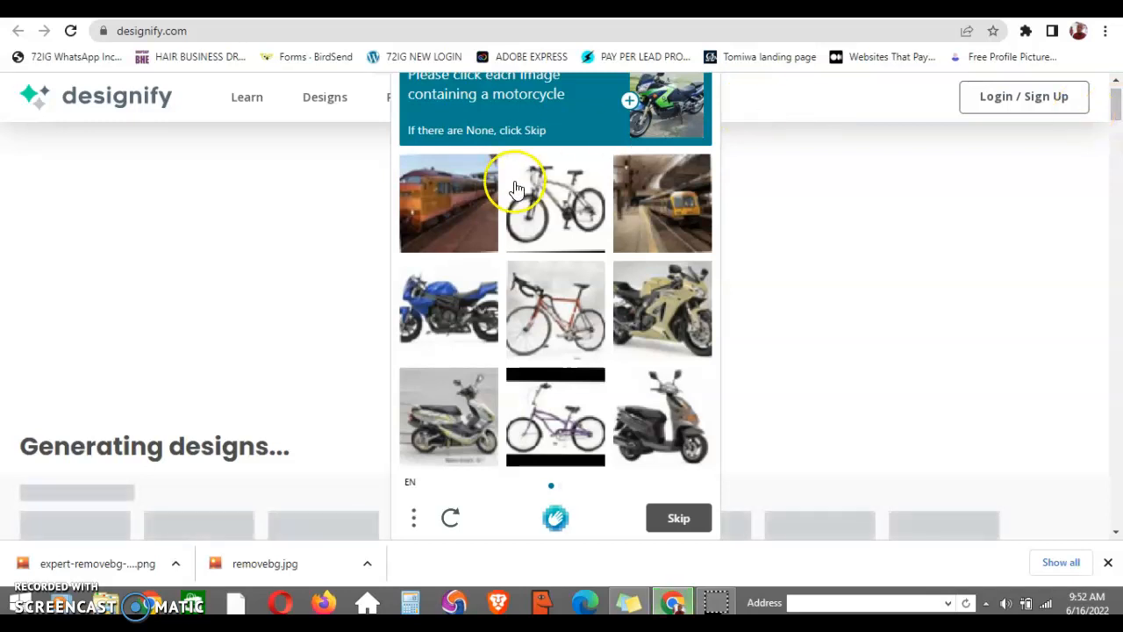
Mark all the motorcycle and scooter pictures on the first page of Designify's image challenge and continue
click(462, 294)
click(629, 324)
click(656, 408)
click(474, 424)
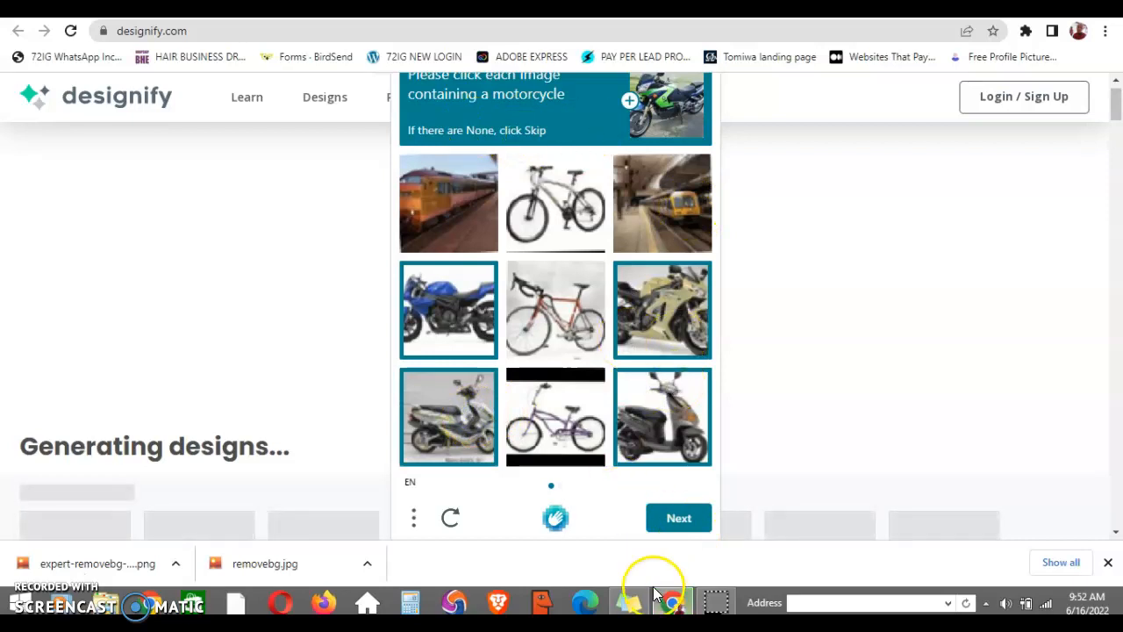
click(667, 522)
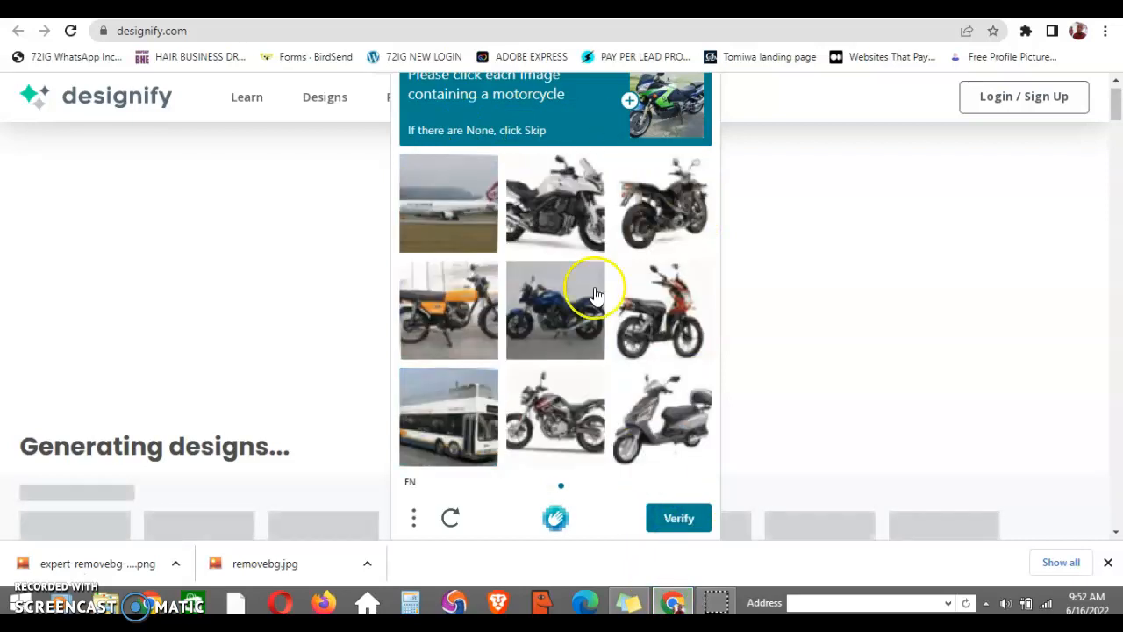
Mark every motorcycle picture on the second challenge page, leaving out the airplane and bus, and submit the verification
click(569, 239)
click(661, 189)
click(661, 274)
click(569, 318)
click(475, 312)
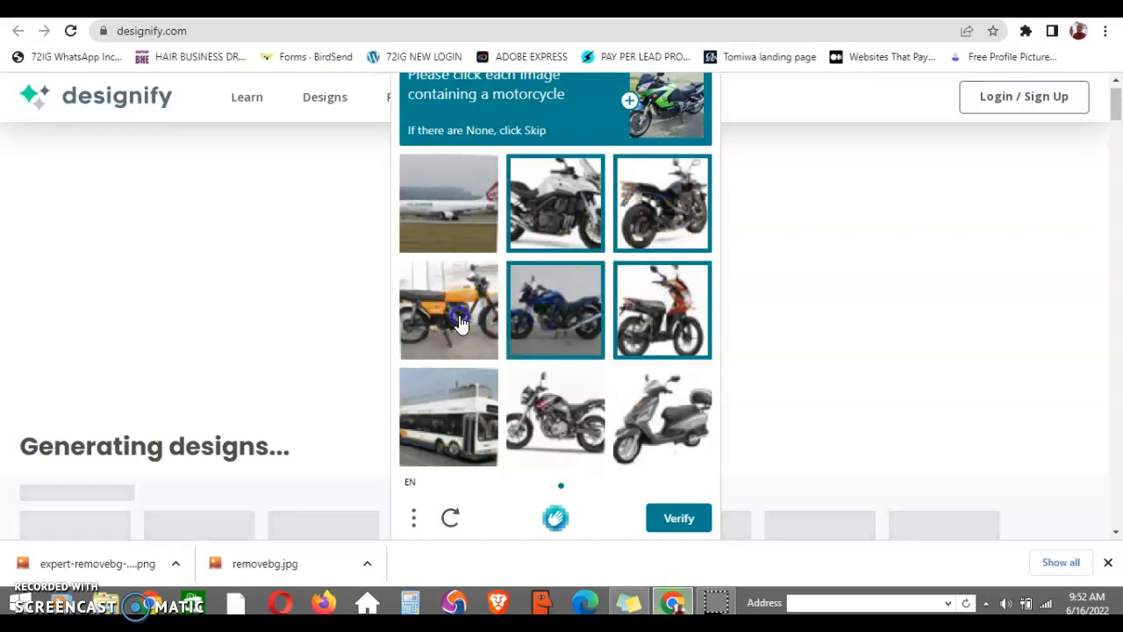
click(513, 384)
click(665, 413)
click(683, 519)
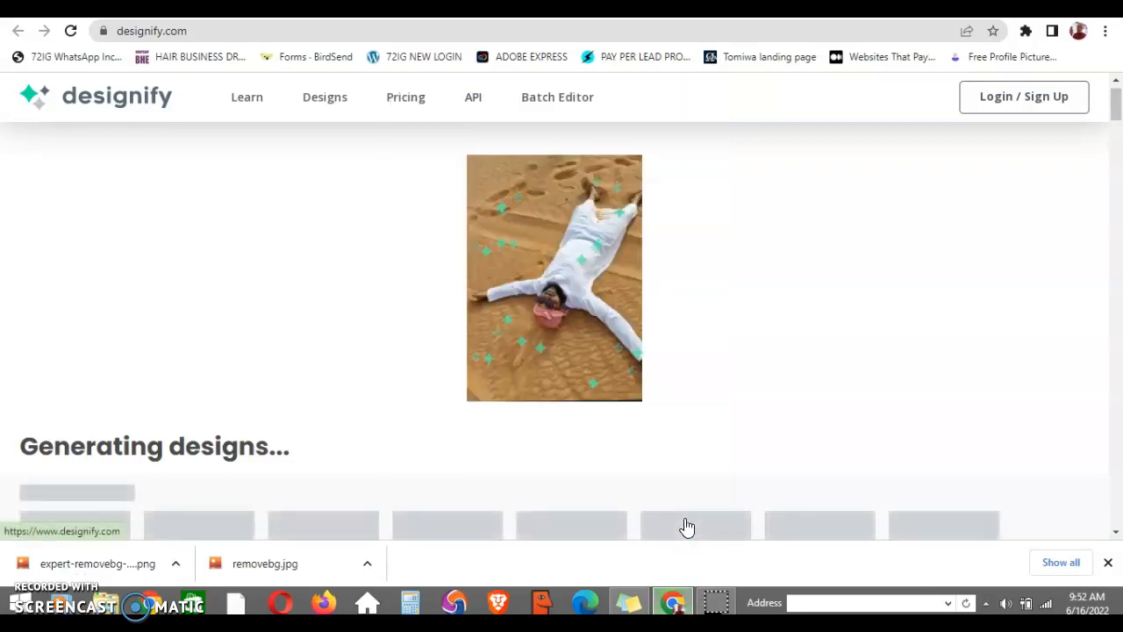
Open the Showcase design from the generated E-Commerce designs
click(831, 367)
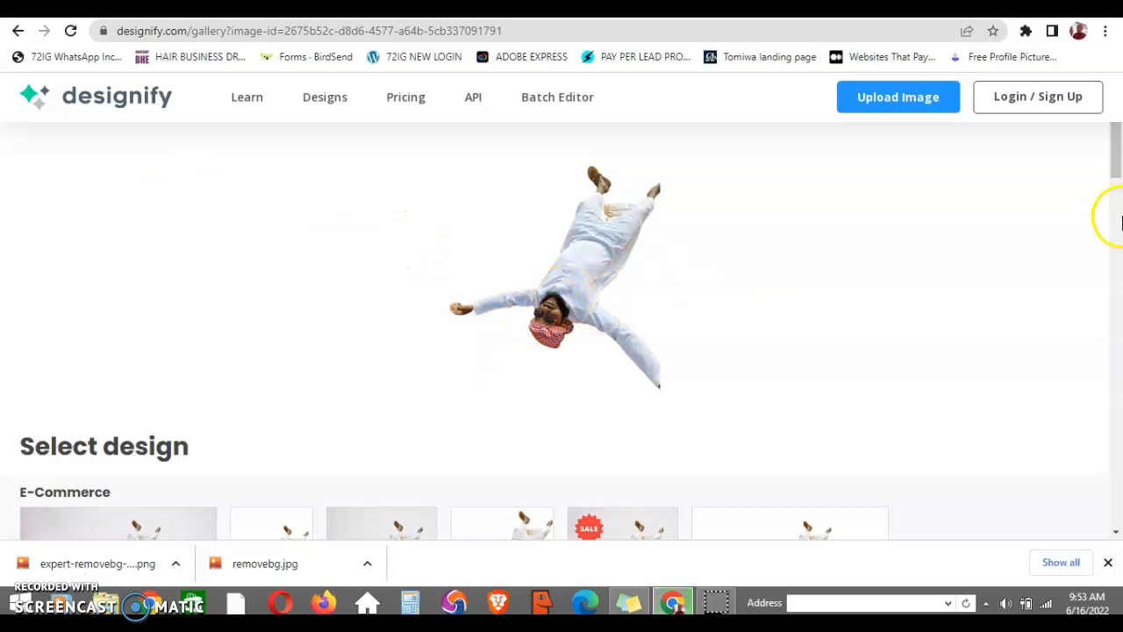
drag(1117, 161, 1118, 285)
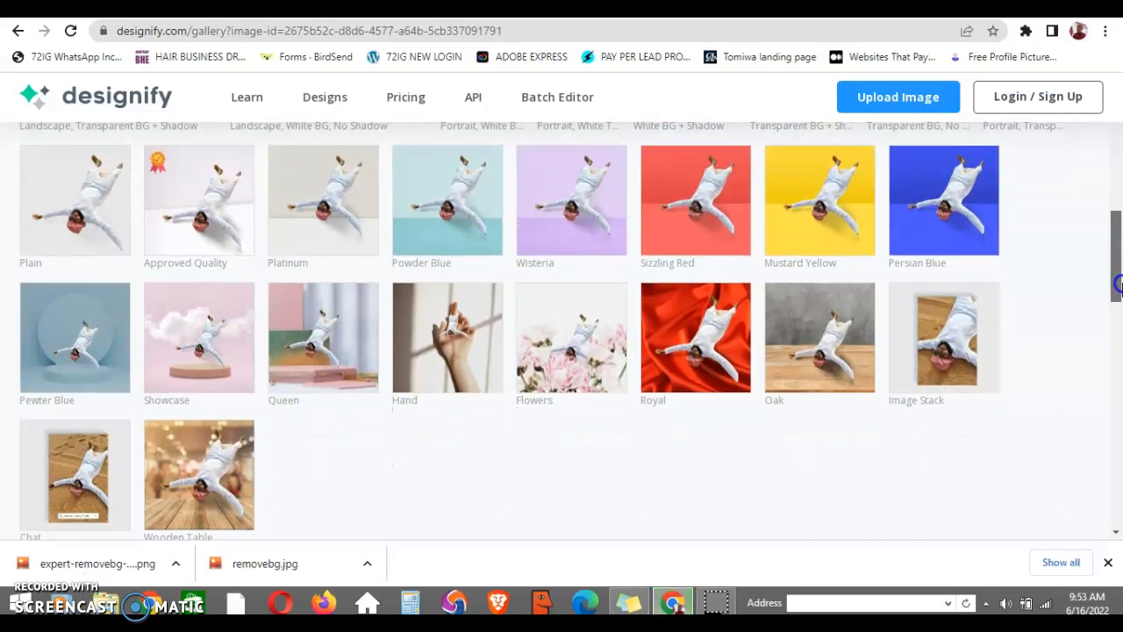
click(186, 349)
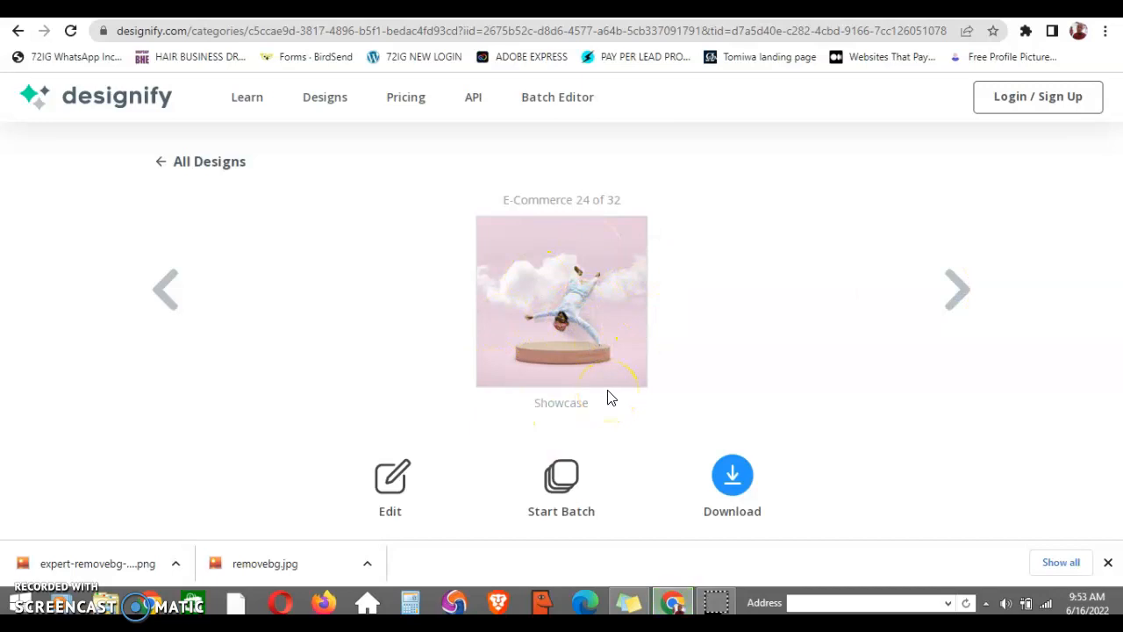
Browse the E-Commerce designs one by one from Showcase forward to Wooden Table and back to Showcase
click(949, 311)
click(949, 312)
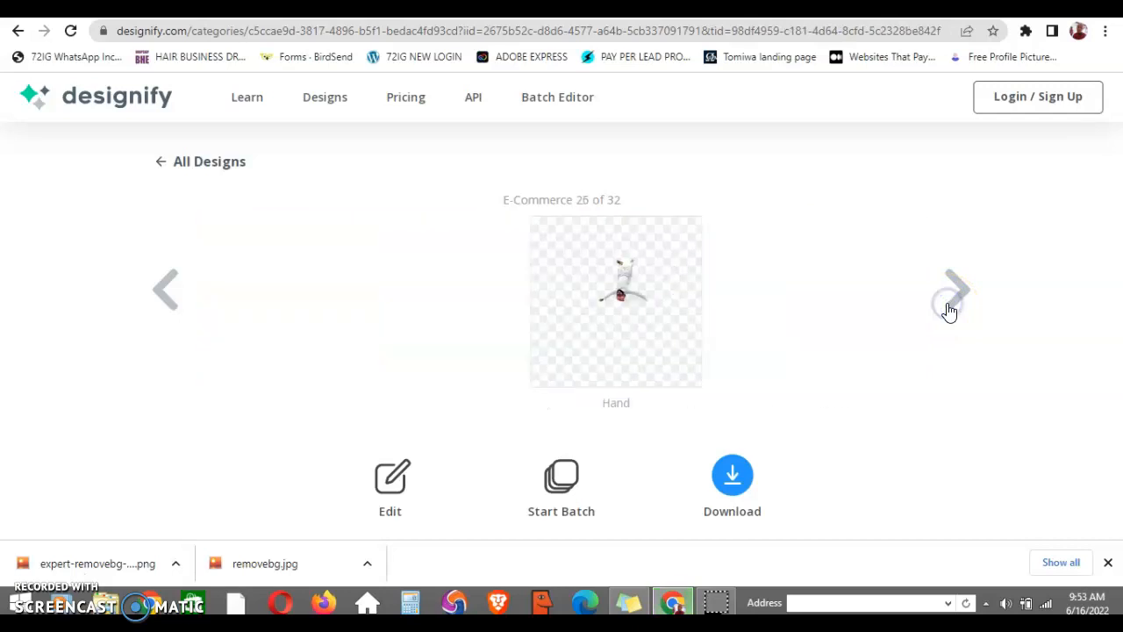
click(950, 309)
click(950, 312)
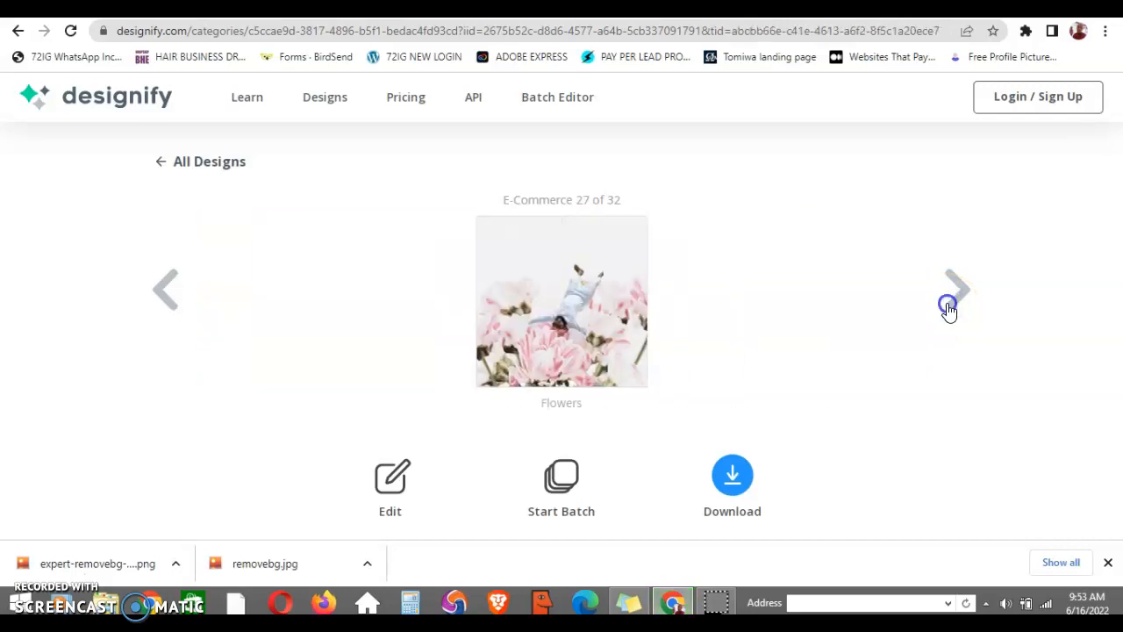
click(950, 311)
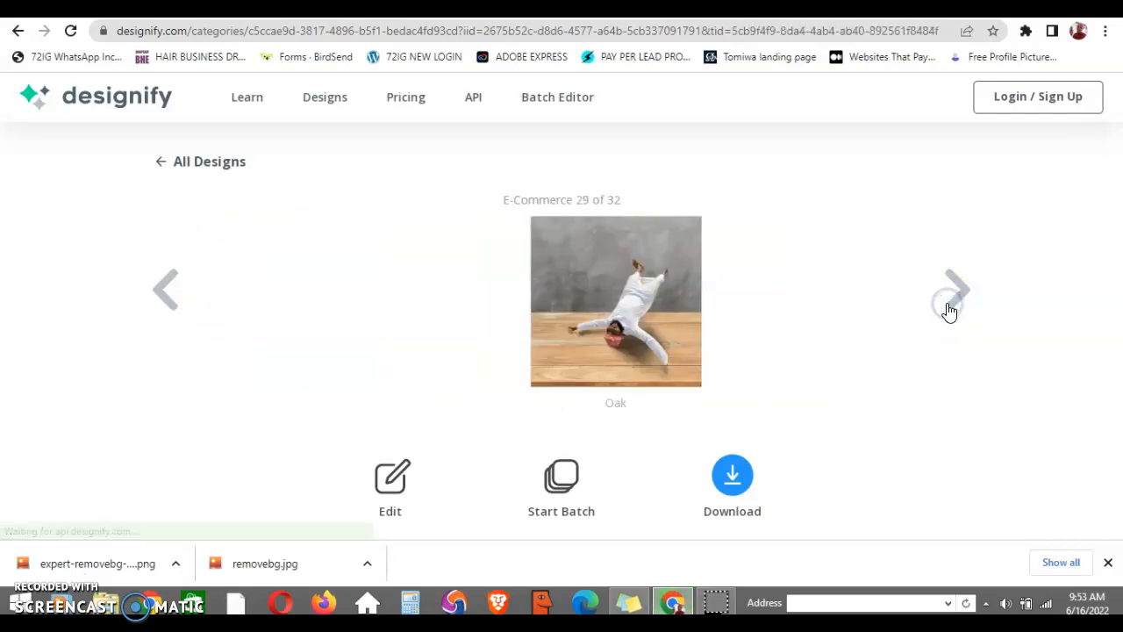
click(949, 311)
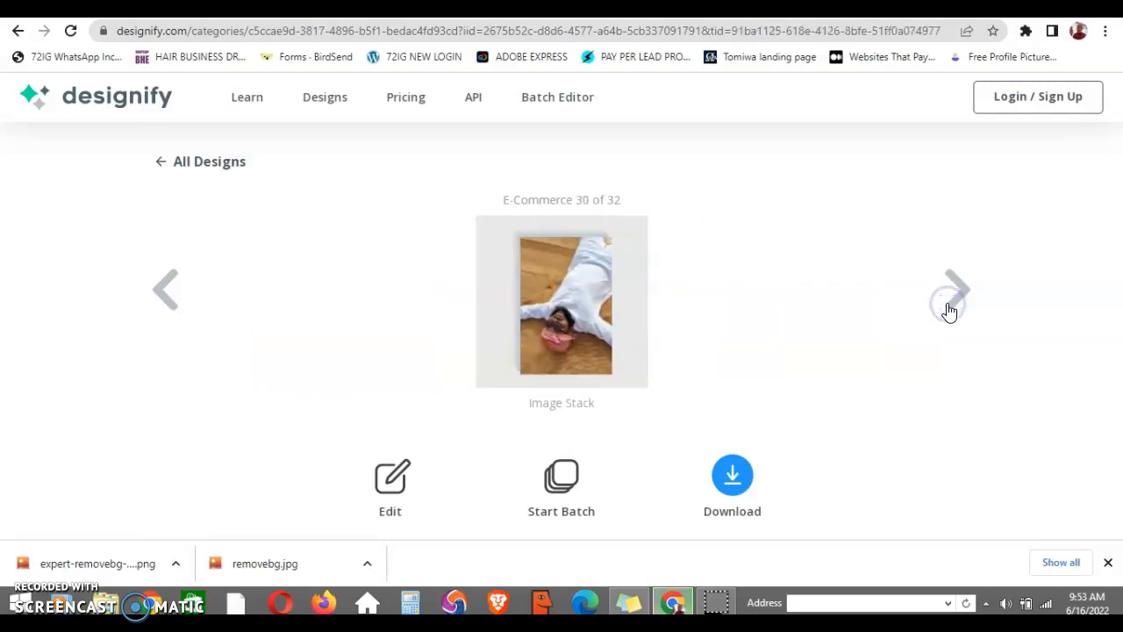
click(963, 307)
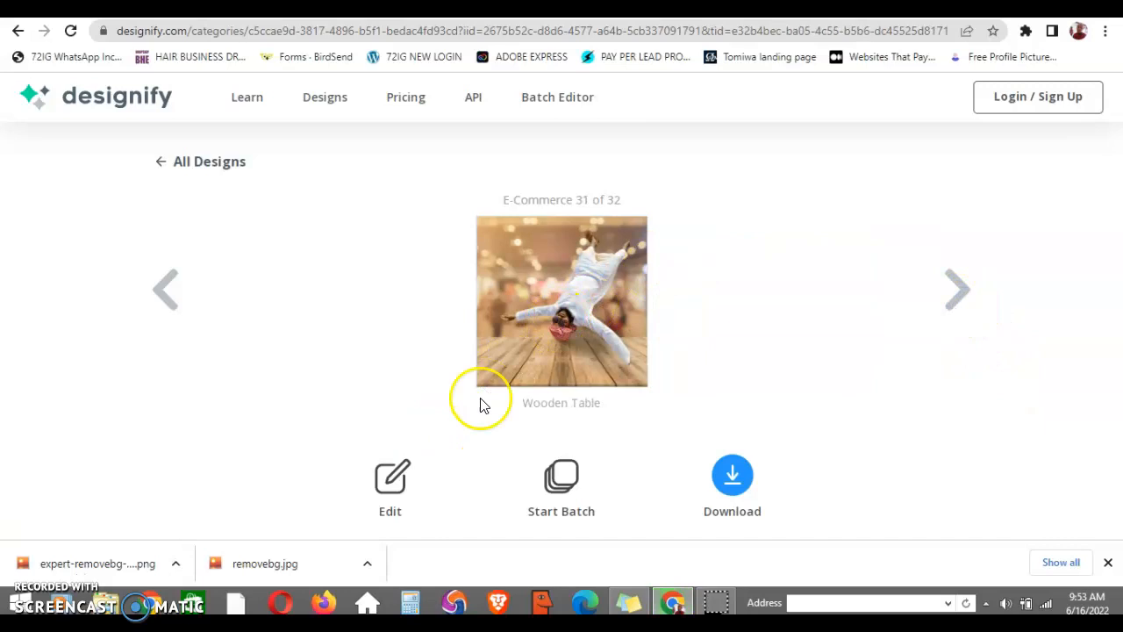
click(156, 288)
click(158, 290)
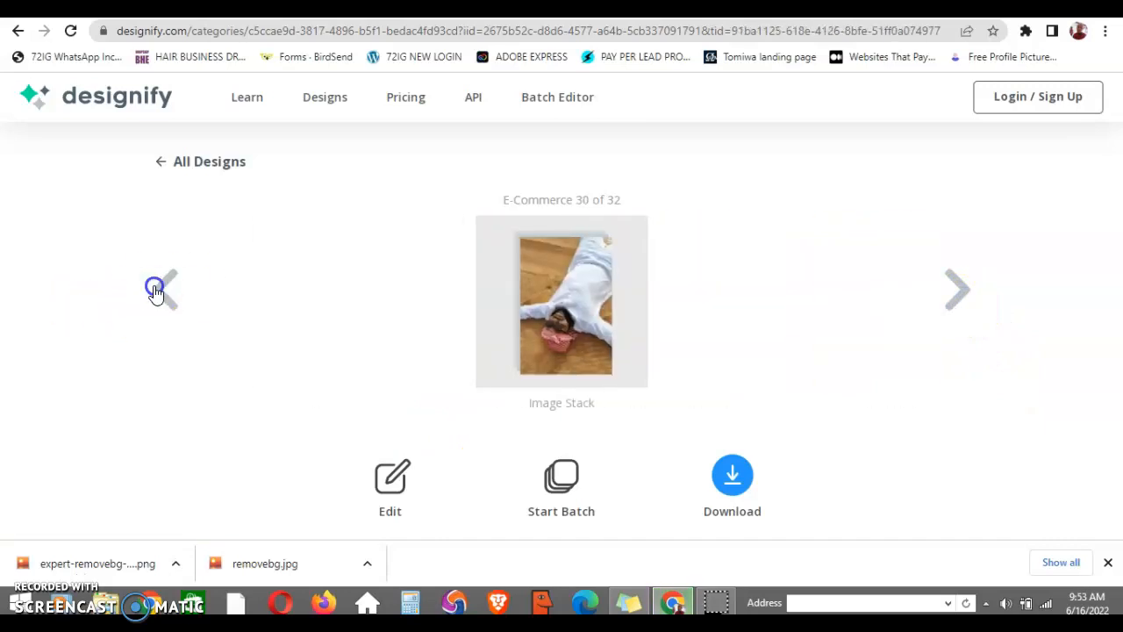
click(155, 291)
click(157, 292)
click(156, 292)
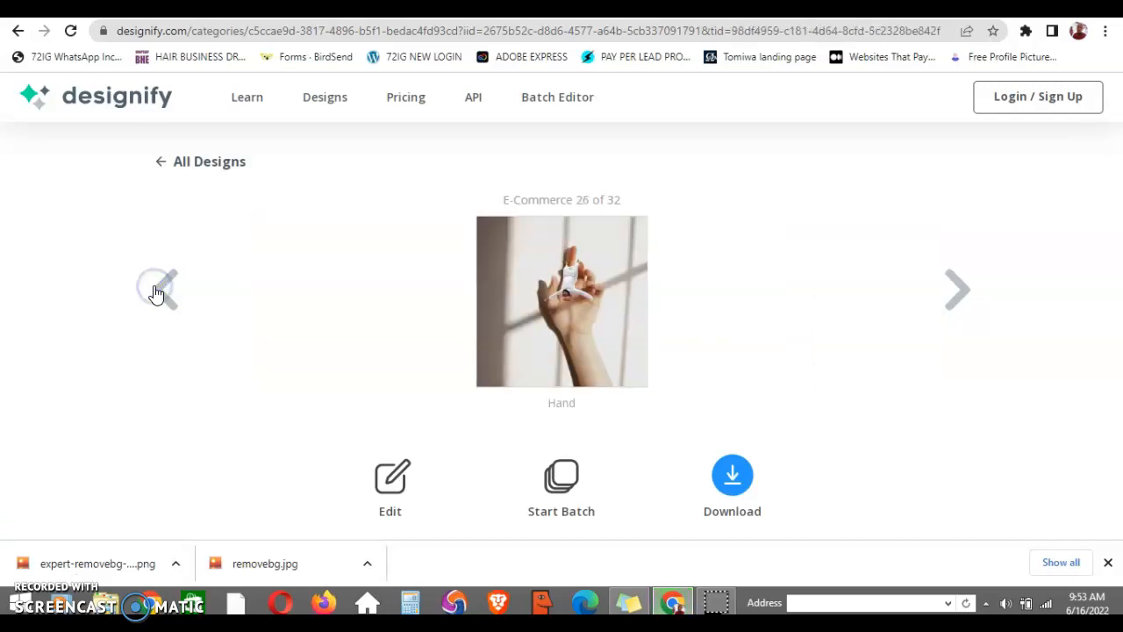
click(156, 293)
click(156, 292)
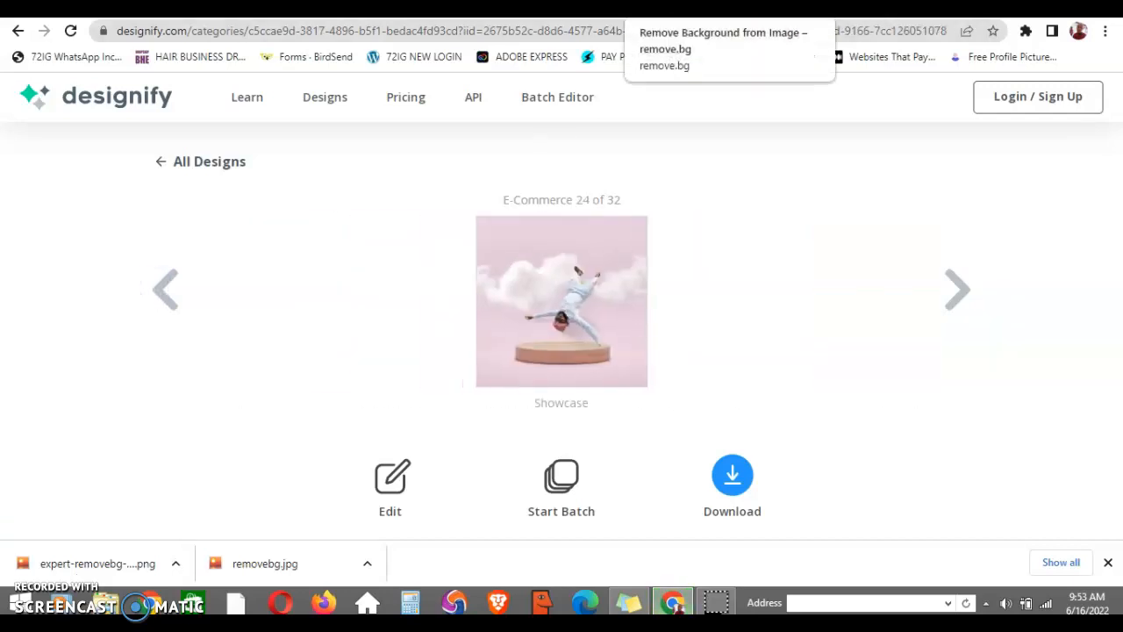
Switch to the remove.bg upload page and remove the previous cutout result
click(675, 9)
mouse_move(1113, 233)
mouse_down()
mouse_move(1118, 271)
mouse_move(1116, 251)
mouse_up()
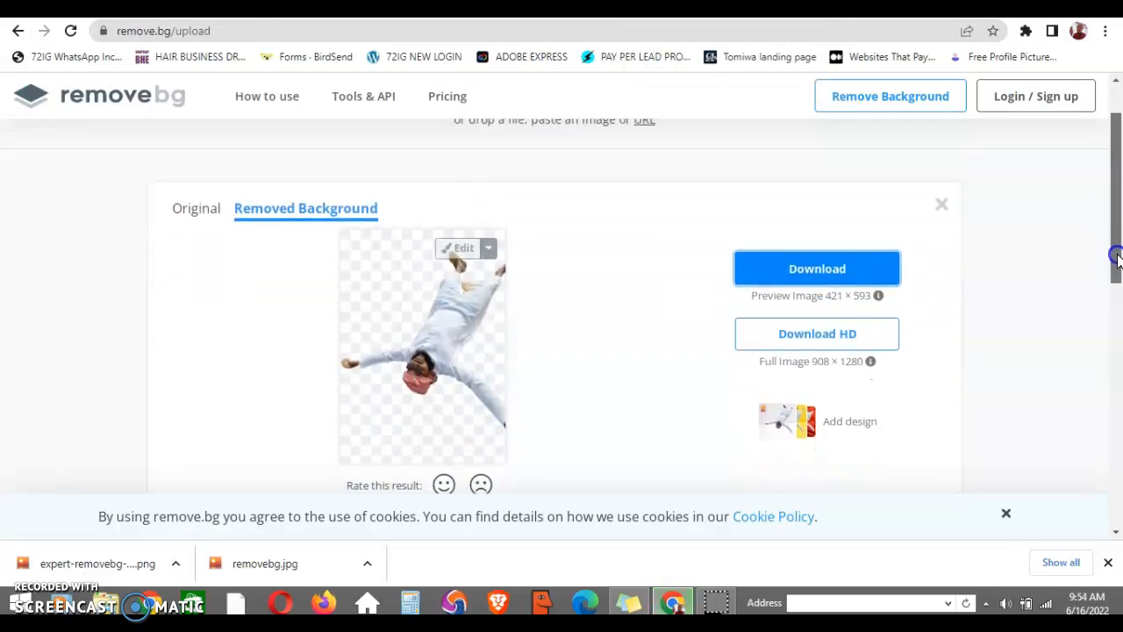
click(939, 205)
drag(1119, 200, 1116, 231)
Upload the man's portrait JPEG from the Downloads folder for background removal and download the preview-size cutout
click(600, 387)
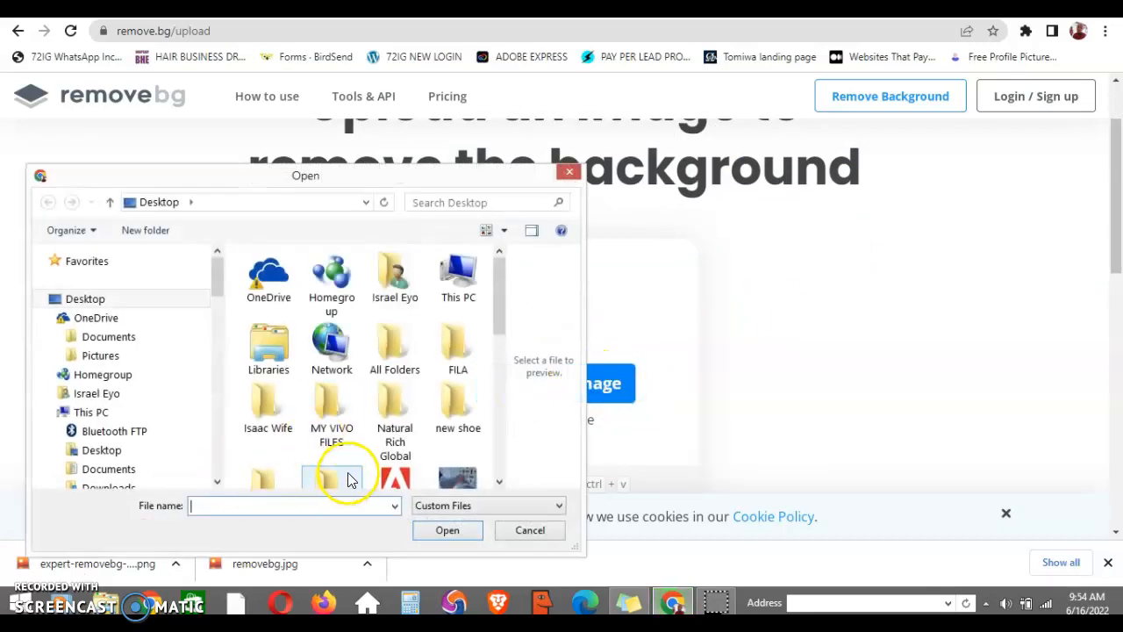
click(109, 486)
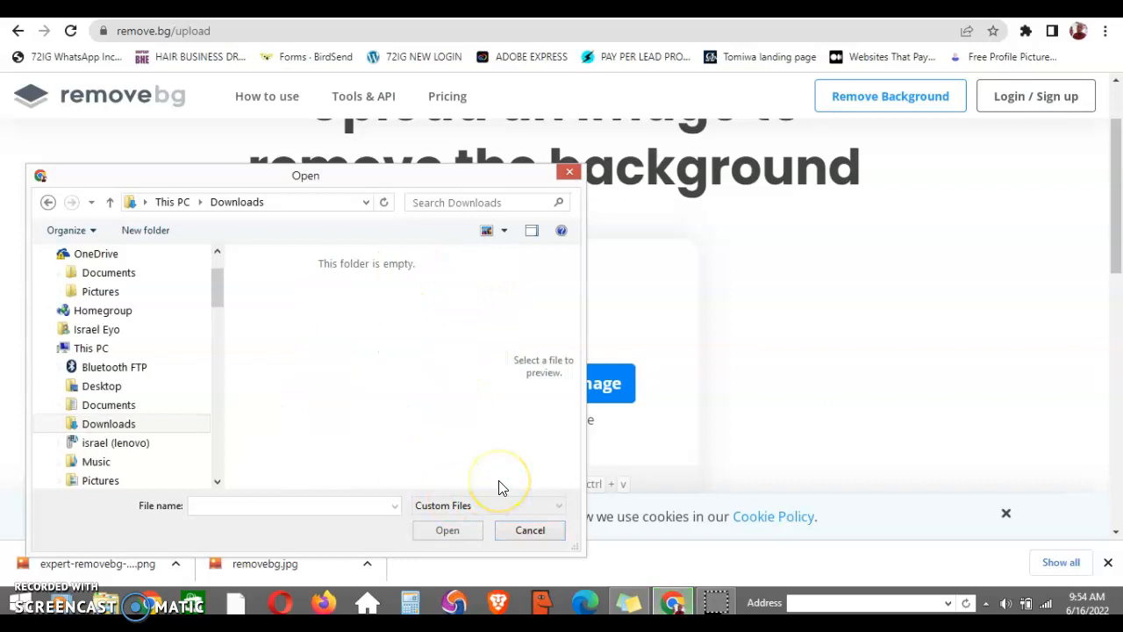
click(340, 507)
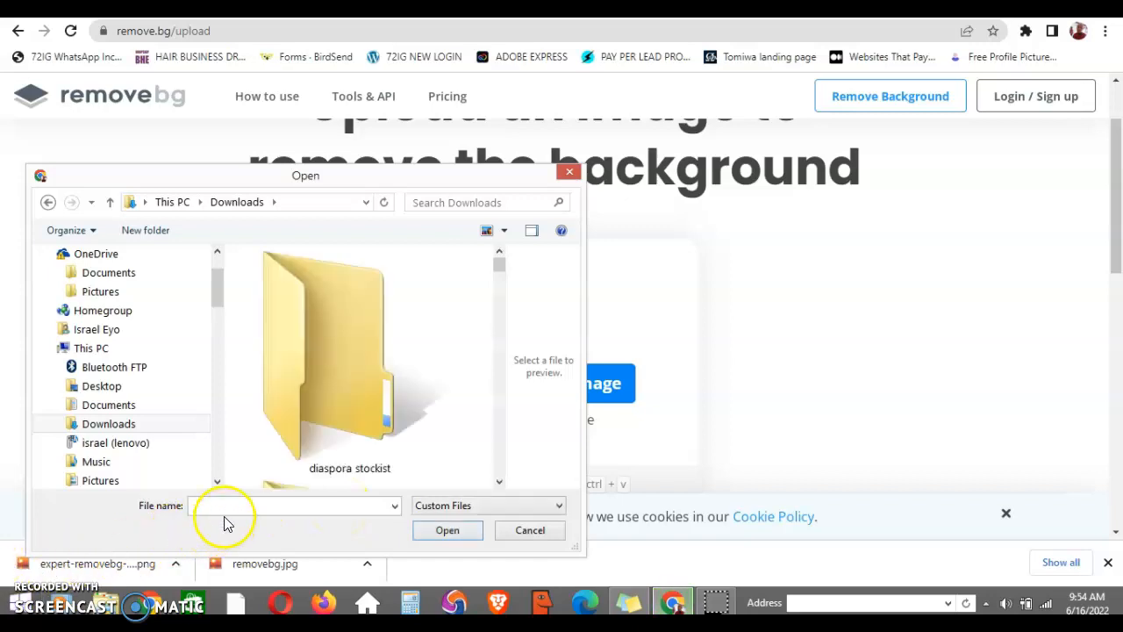
text(ike)
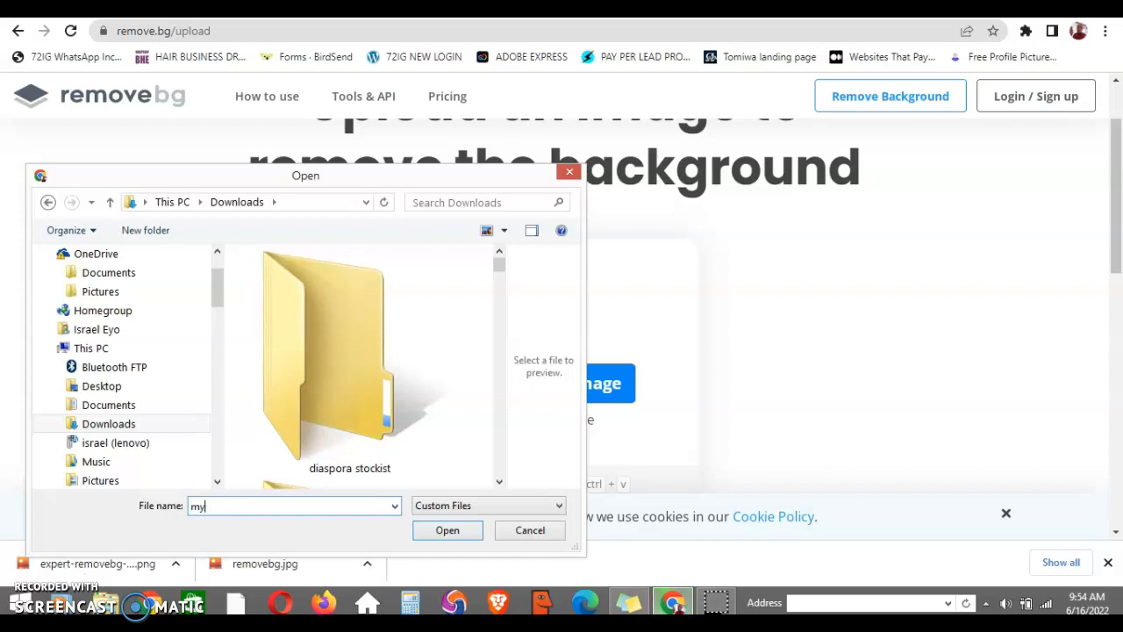
key(Return)
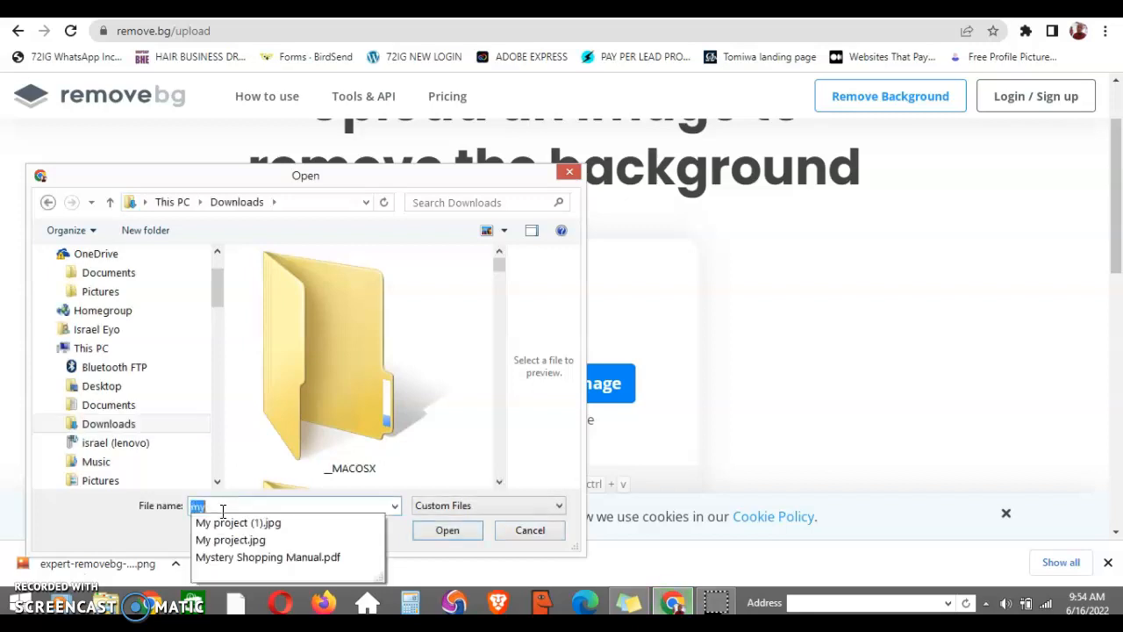
key(BackSpace)
text(ikenna)
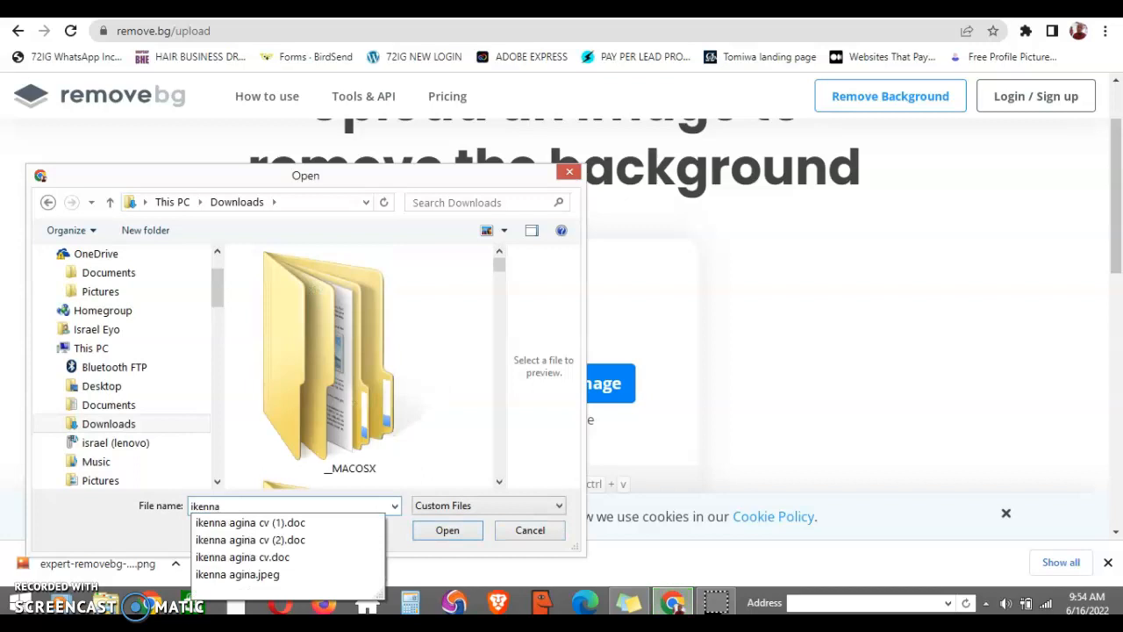
click(238, 575)
click(441, 533)
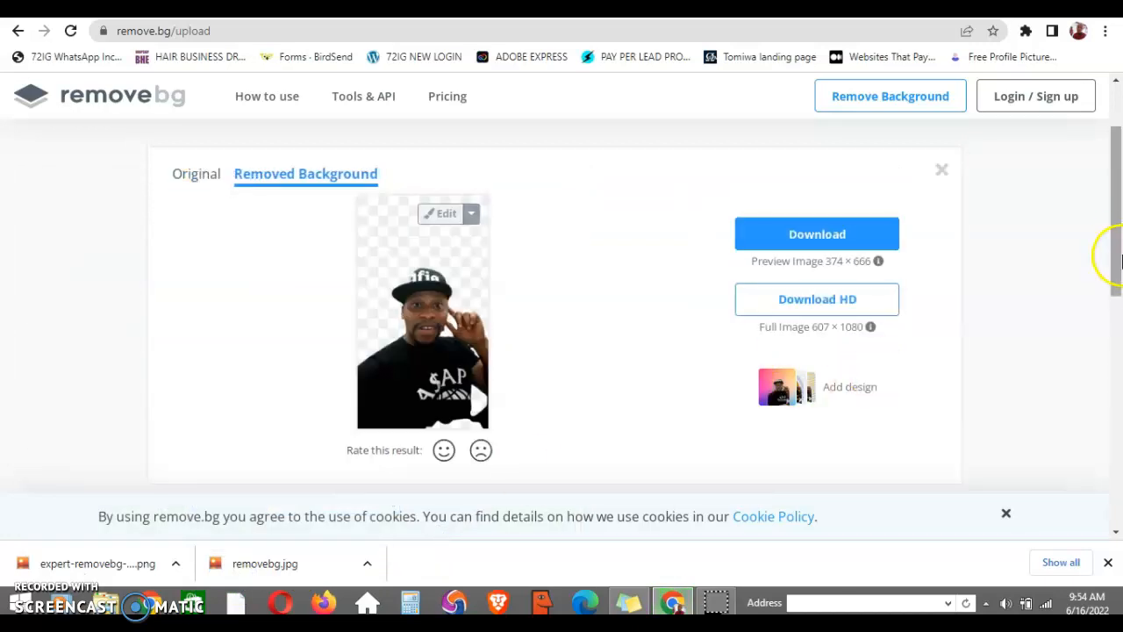
mouse_move(1116, 238)
mouse_down()
mouse_move(1116, 256)
mouse_move(1115, 243)
mouse_up()
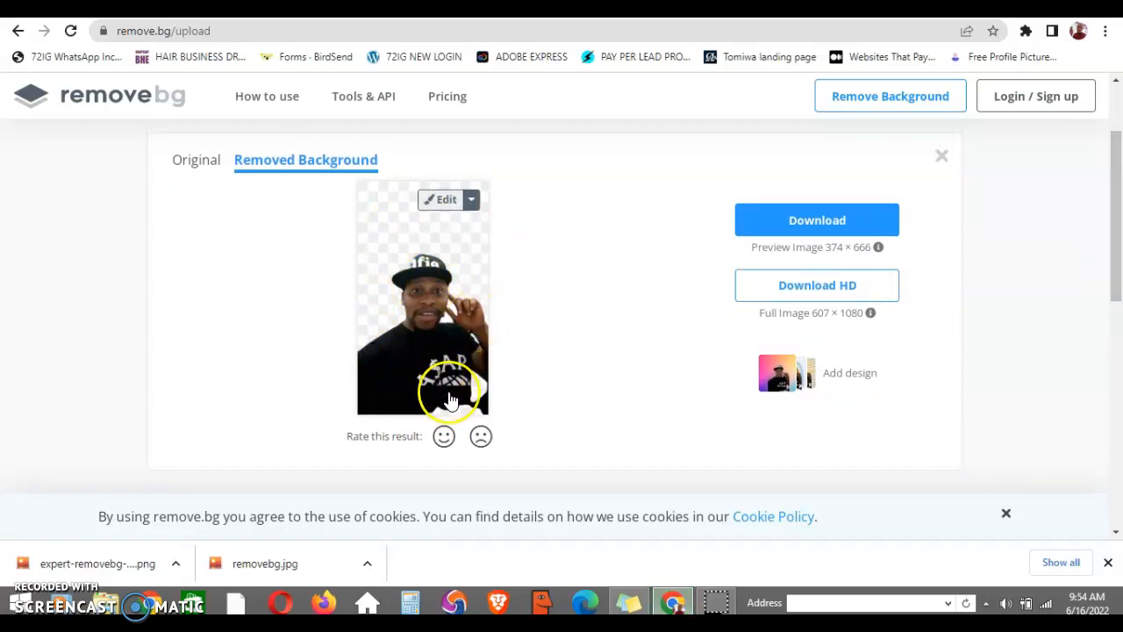
click(838, 230)
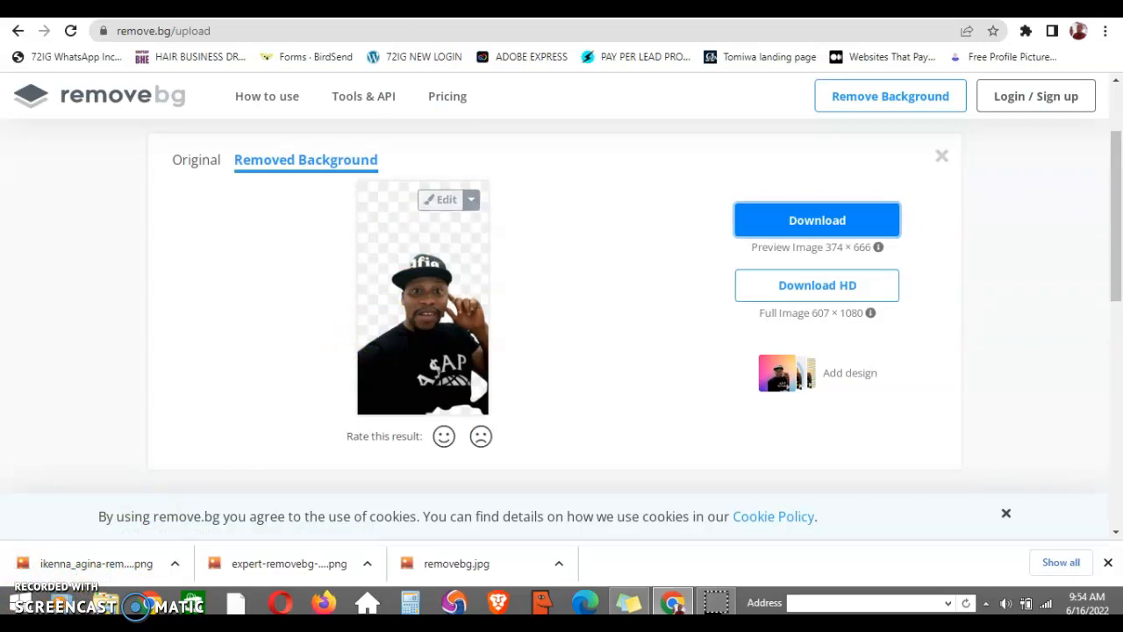
Switch to the Canva design, select page 1 and open the Yellow & Black Modern Company Profile Presentation template
key(ctrl+Tab)
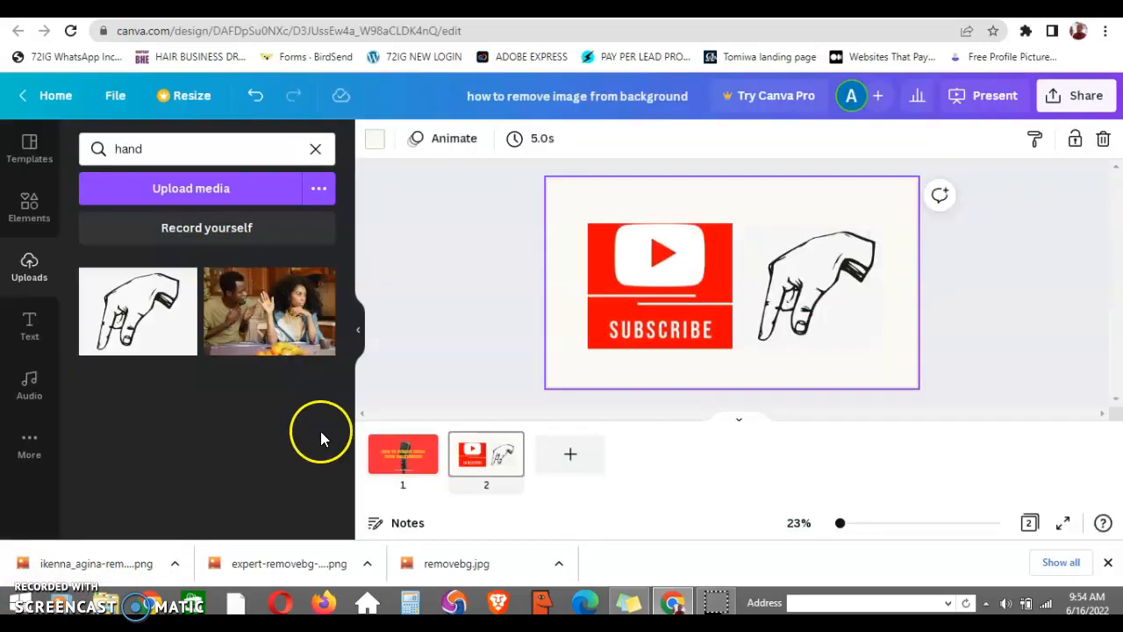
click(381, 452)
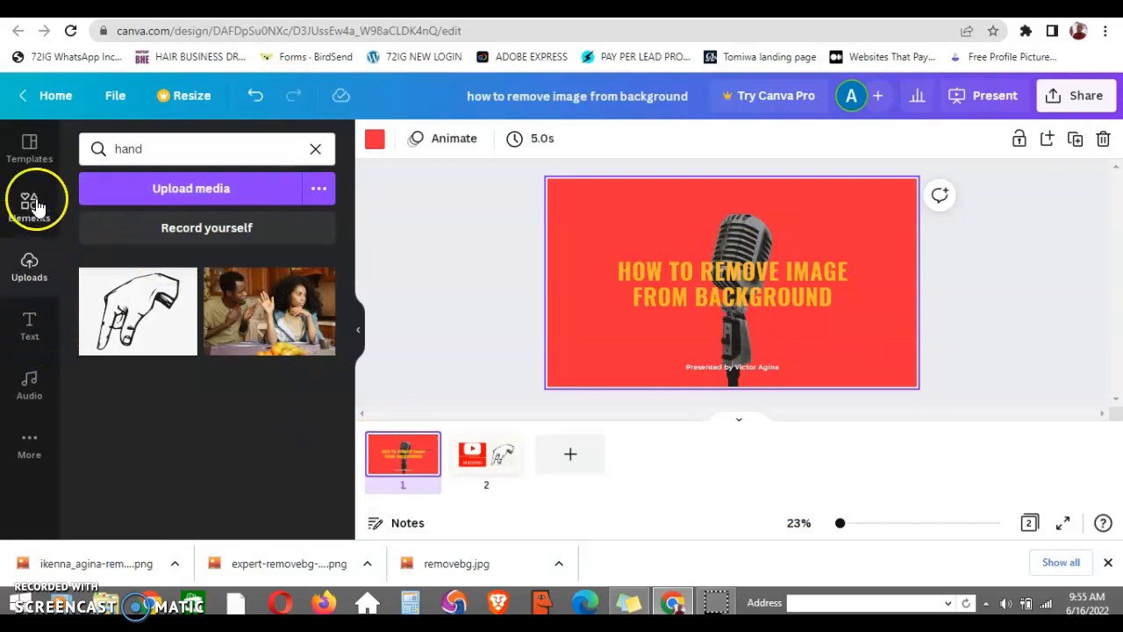
click(35, 168)
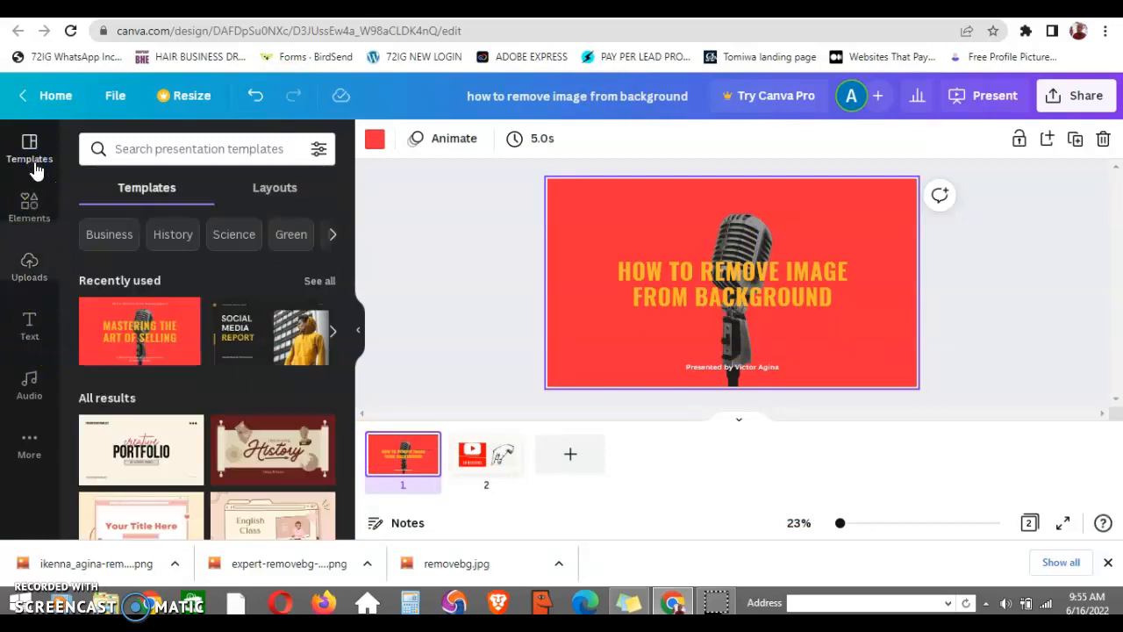
click(191, 285)
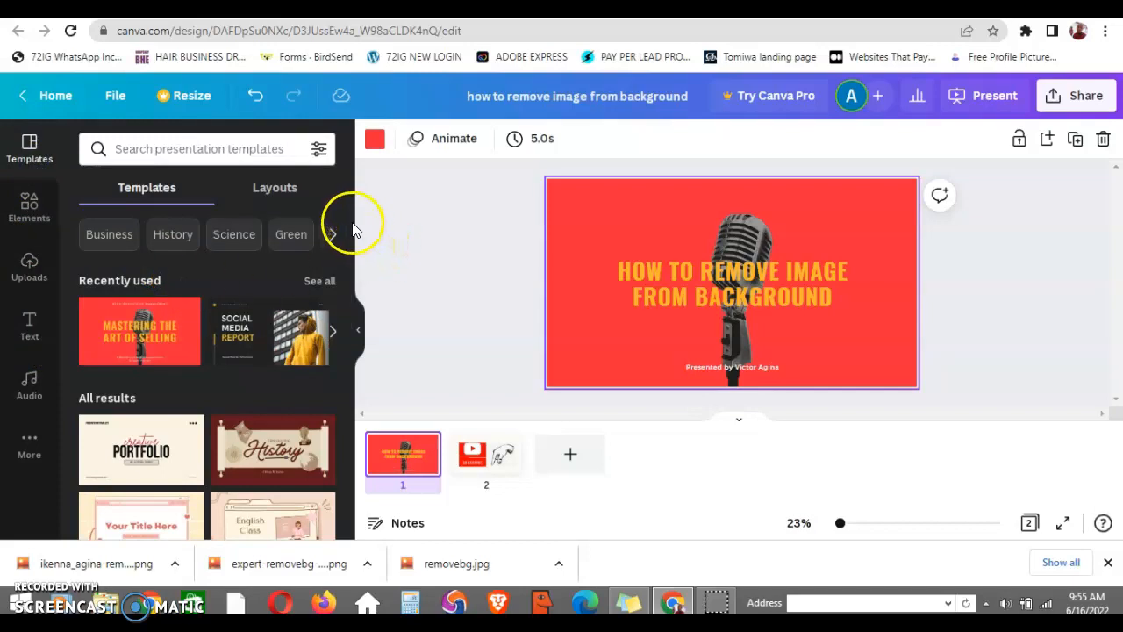
mouse_move(350, 221)
mouse_down()
mouse_move(354, 316)
mouse_move(355, 226)
mouse_up()
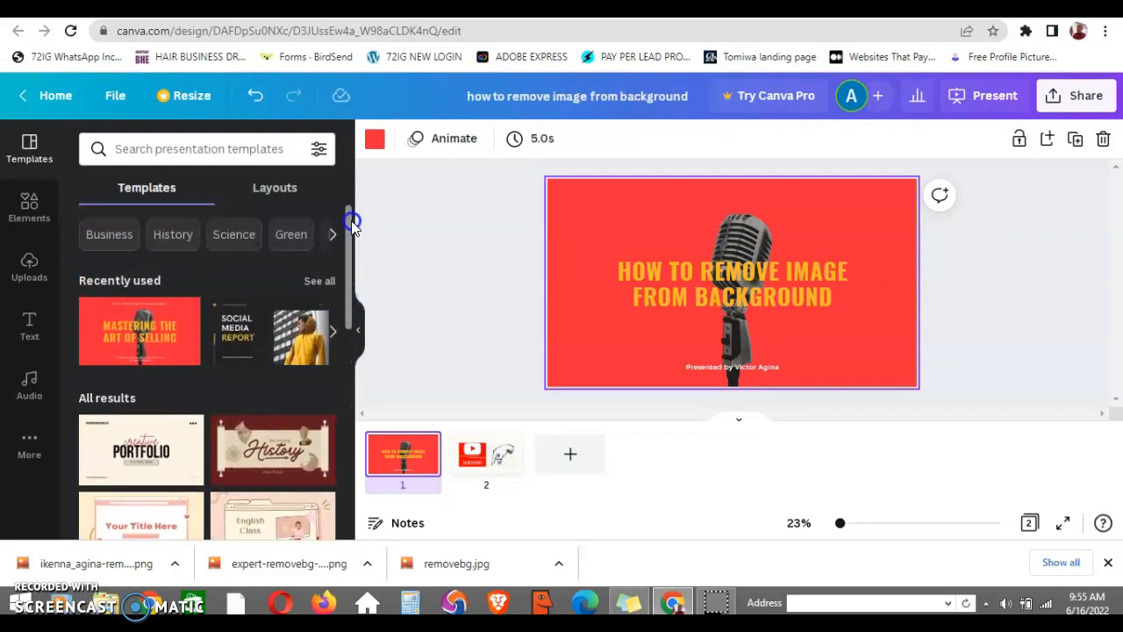
drag(351, 220, 340, 403)
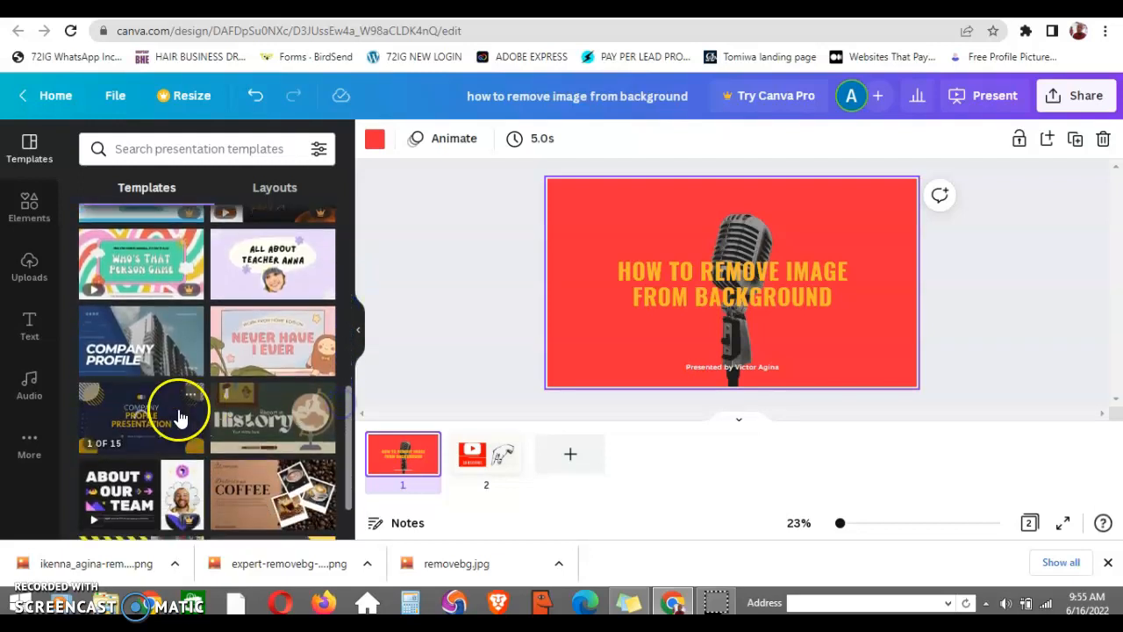
click(123, 417)
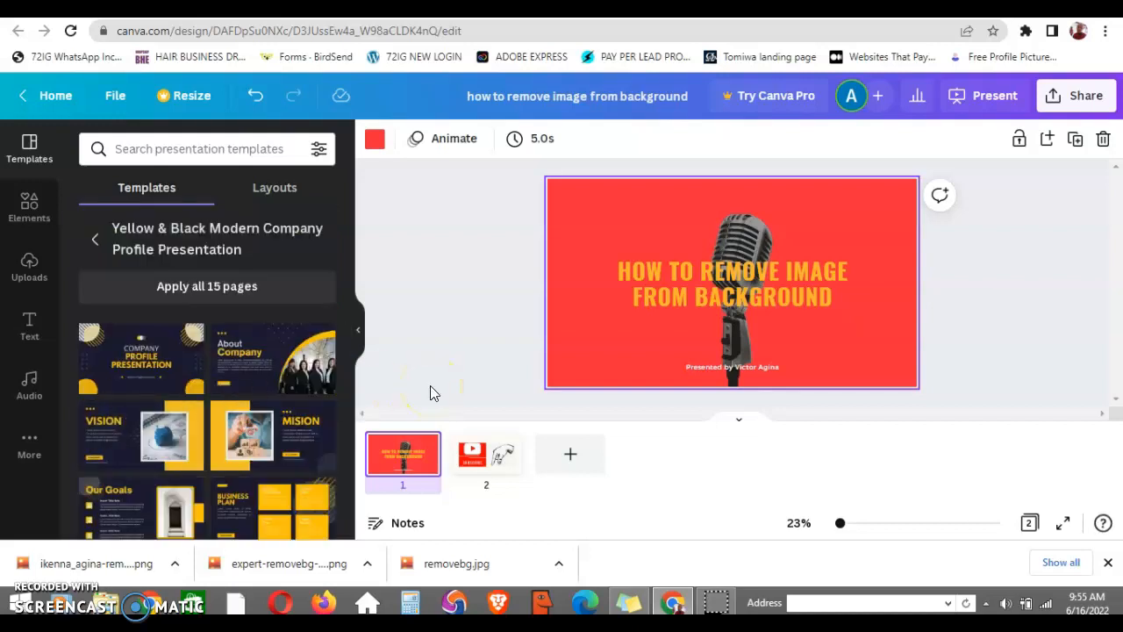
Replace the current page with the template's Company Profile Presentation cover
click(163, 366)
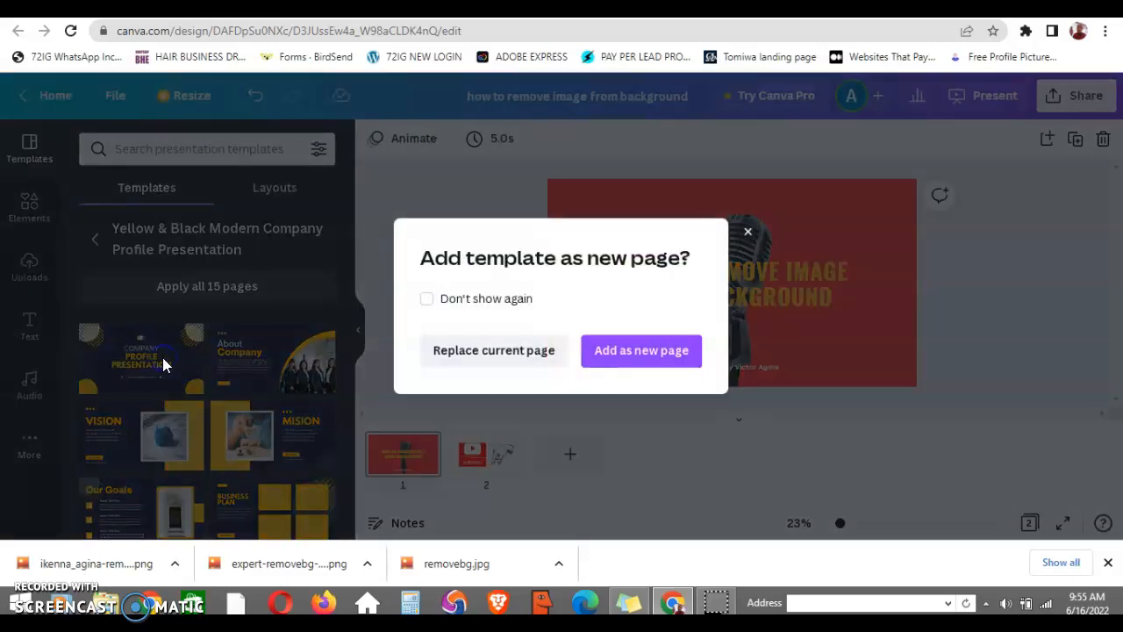
click(531, 351)
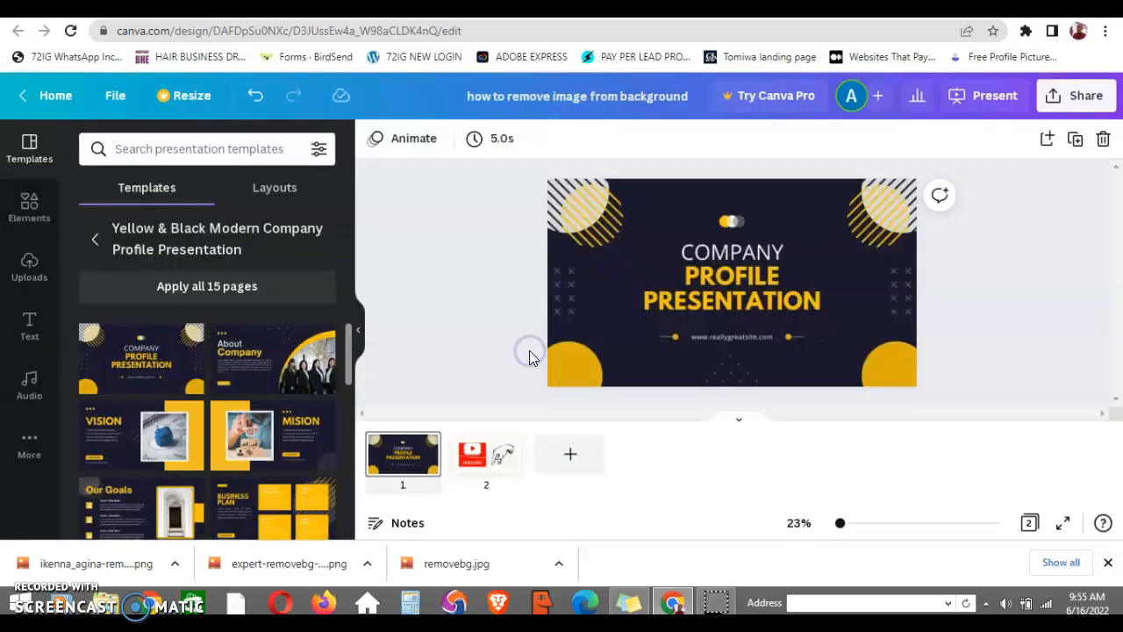
click(550, 339)
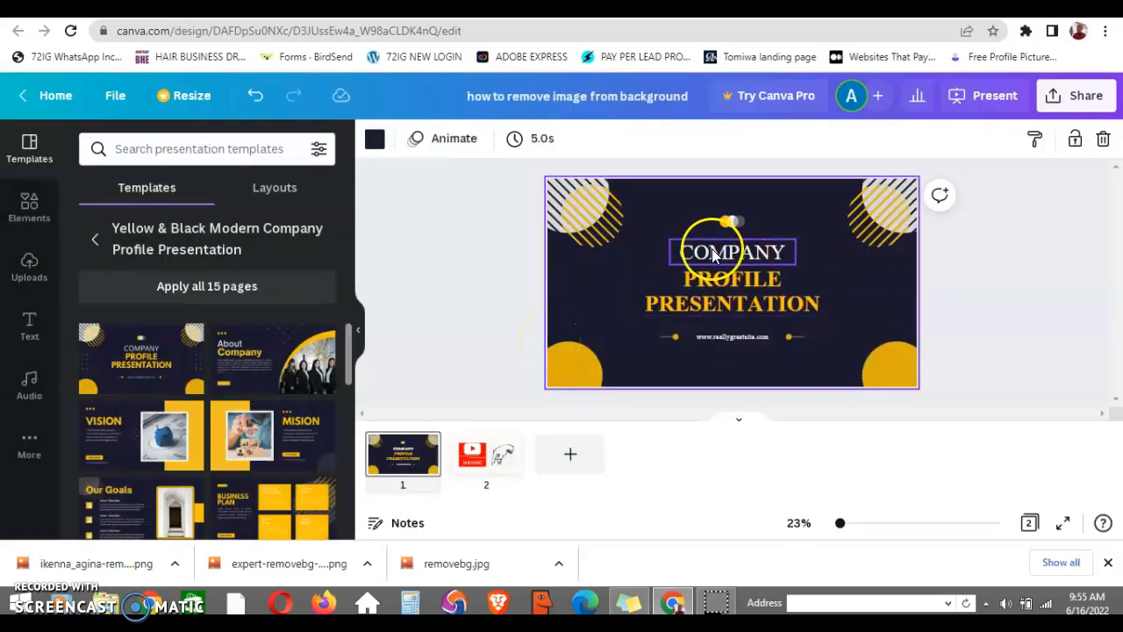
Upload the portrait's removebg-preview PNG from the Downloads folder to the design's media
click(33, 283)
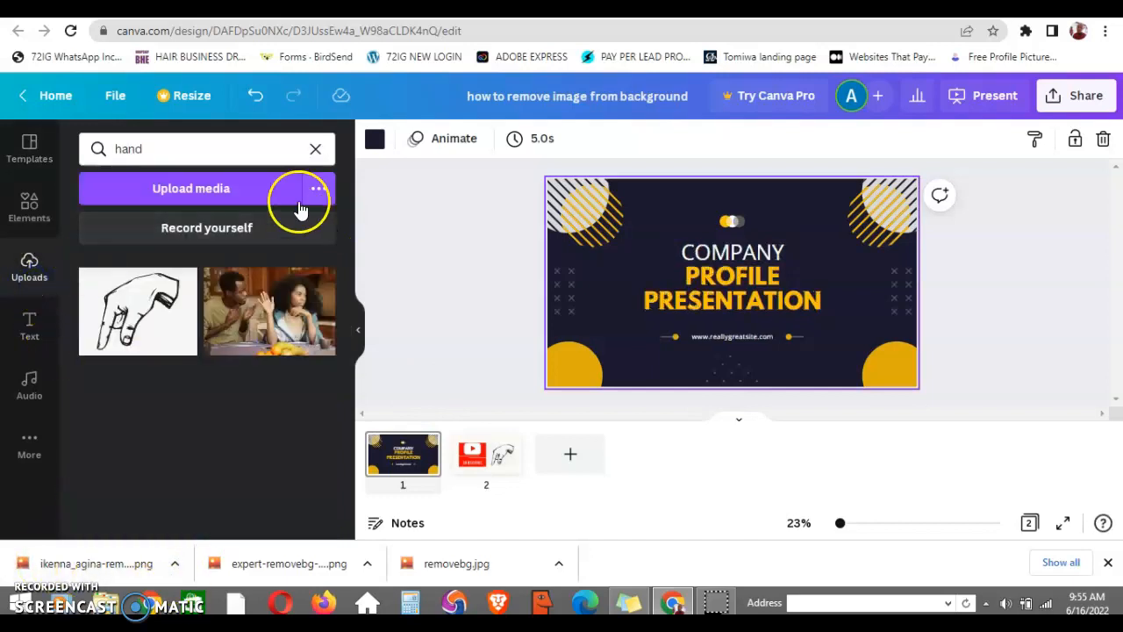
click(272, 204)
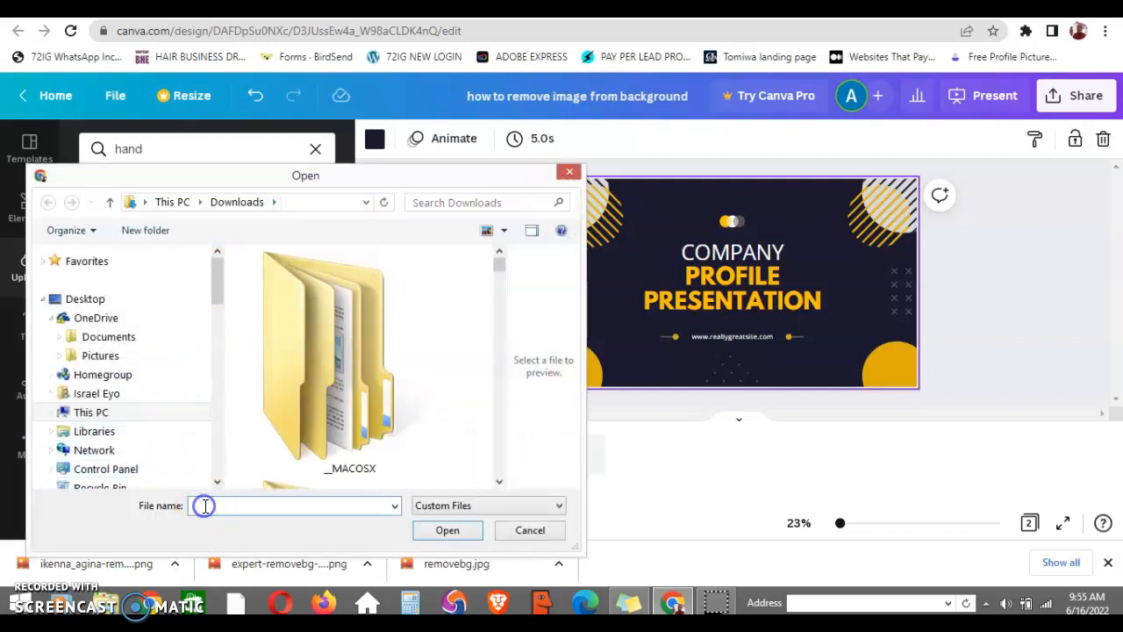
text(ikenn)
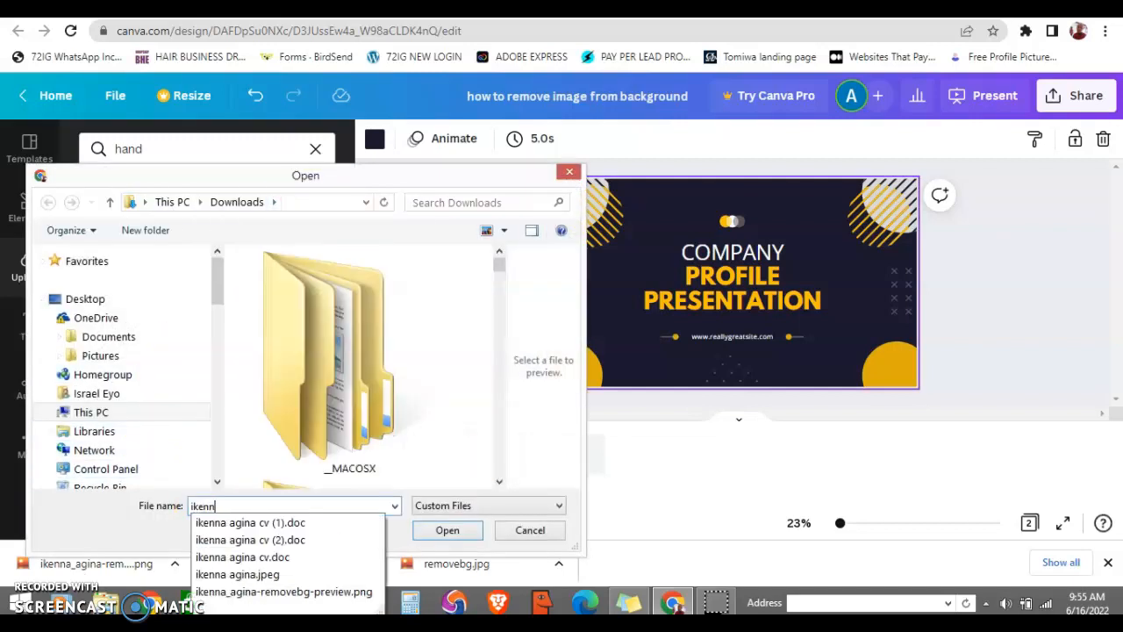
click(251, 592)
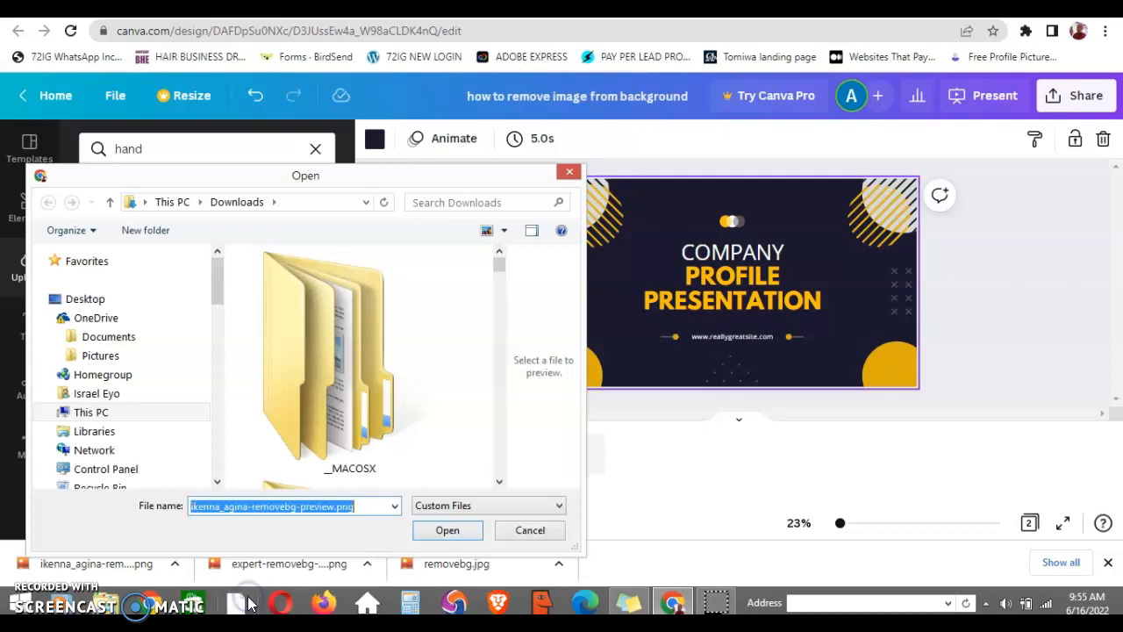
click(445, 530)
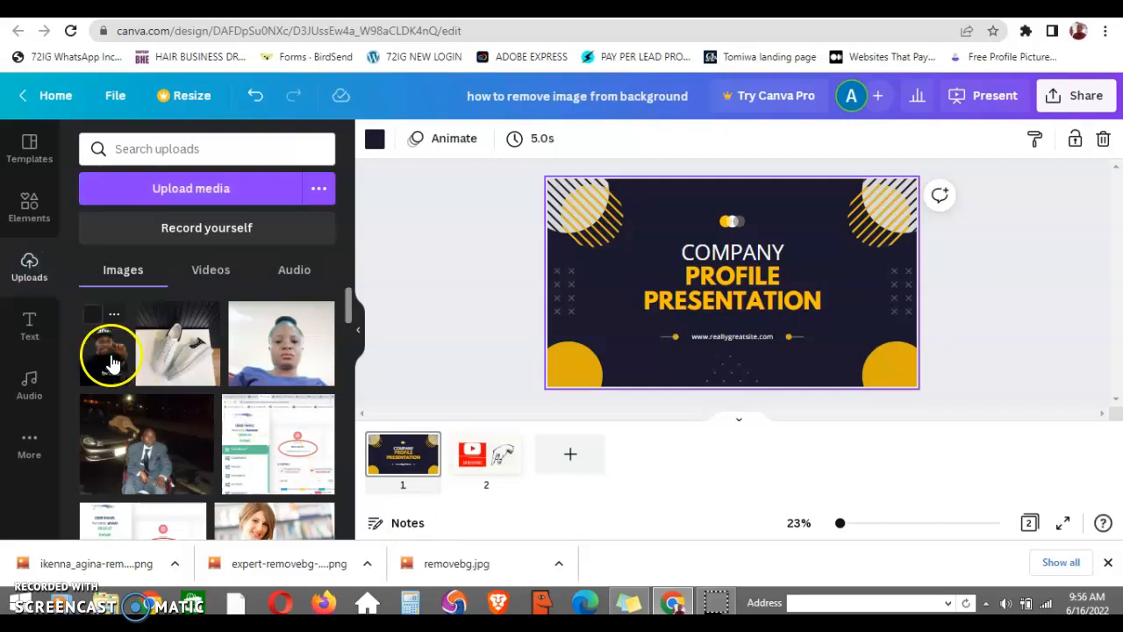
Place the portrait cutout on the left of the cover and shift the COMPANY and PROFILE PRESENTATION texts to the right
drag(110, 359, 623, 275)
drag(733, 255, 795, 247)
click(754, 277)
Enlarge the portrait cutout to about one and a half times its size and move it up within the cover
click(601, 300)
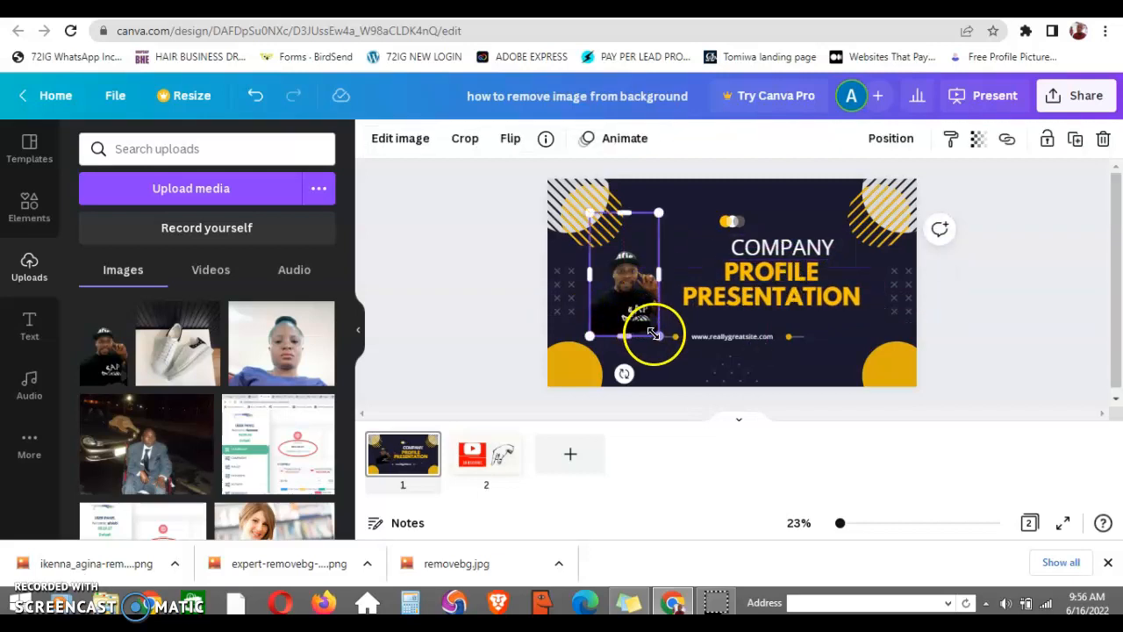
drag(659, 337, 712, 390)
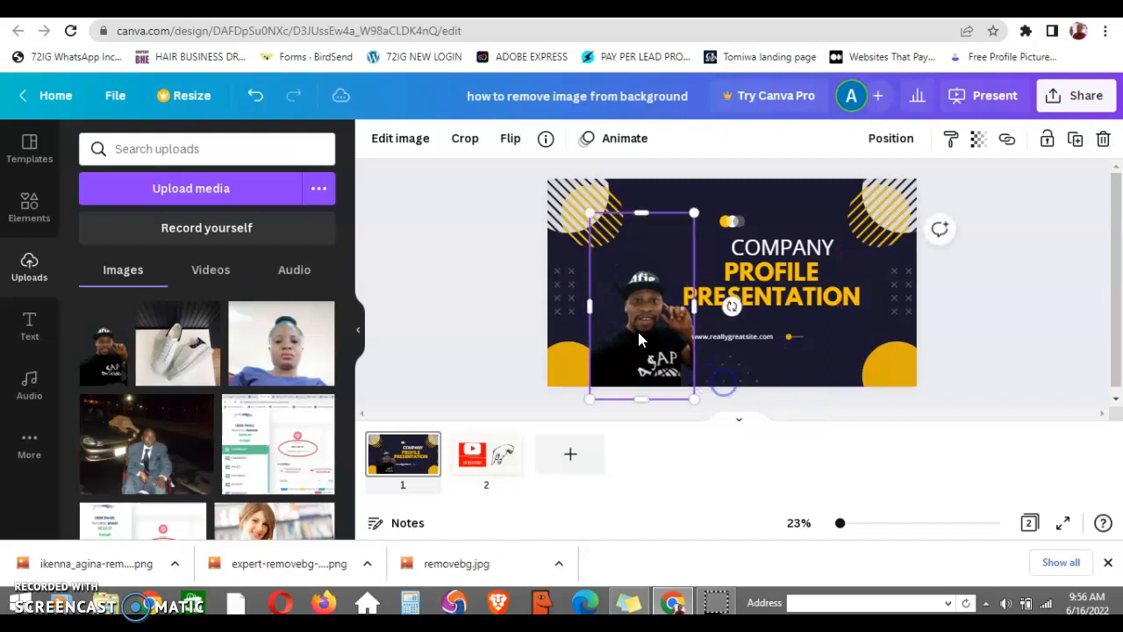
drag(634, 325, 637, 286)
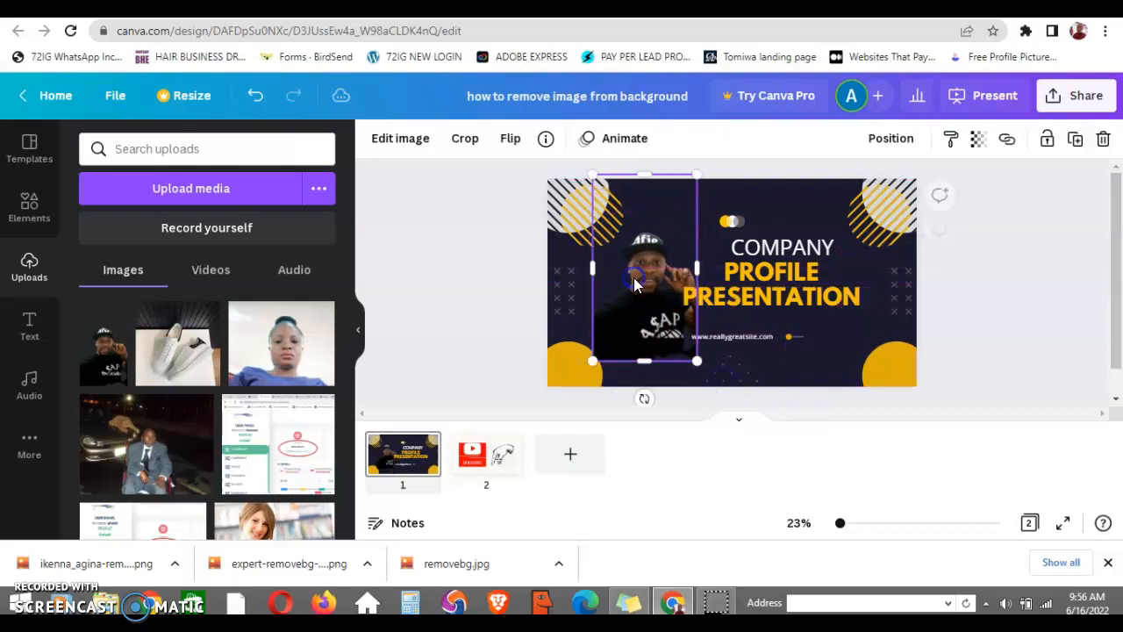
Replace the PROFILE PRESENTATION heading with "WELCOME TO MY WORLD"
double_click(808, 285)
text(WELCOME T)
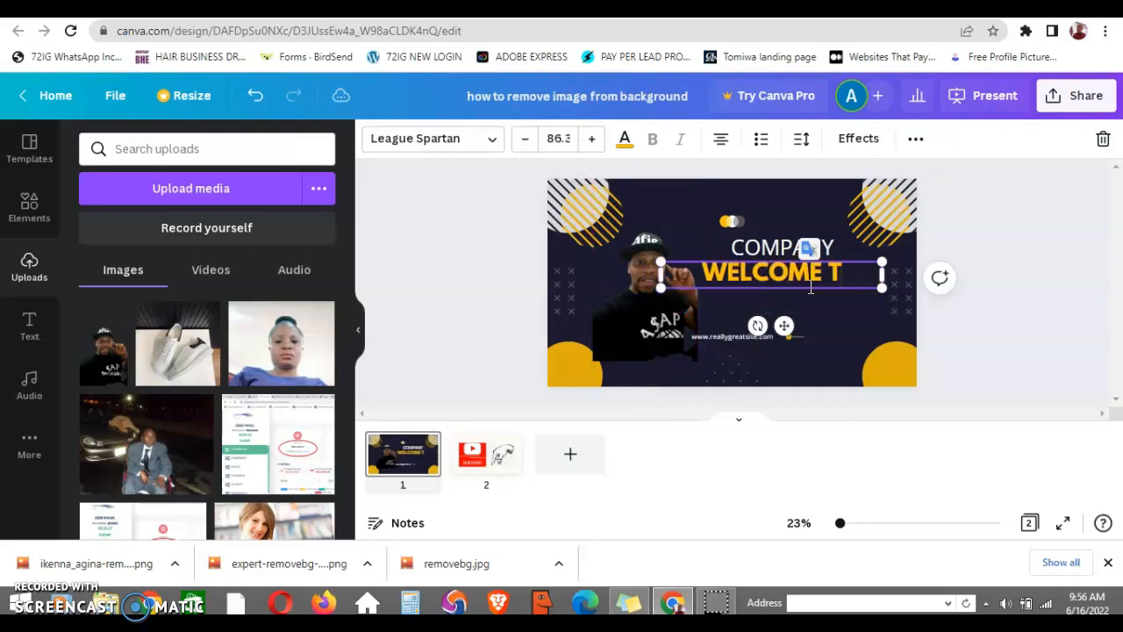
text(O MY WORLDS)
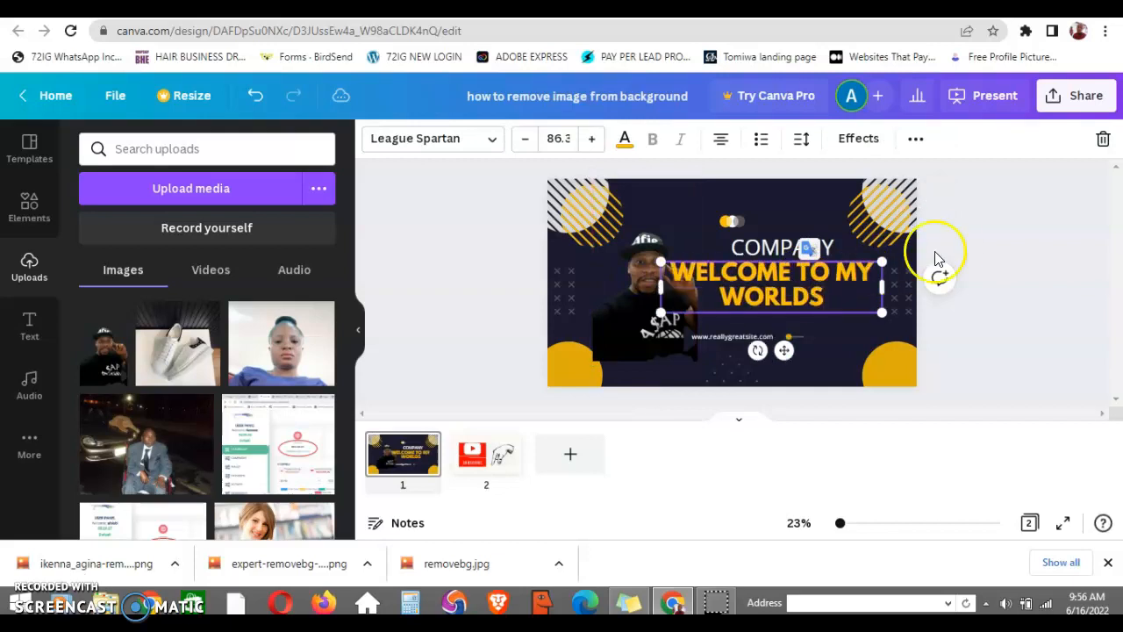
key(BackSpace)
click(989, 245)
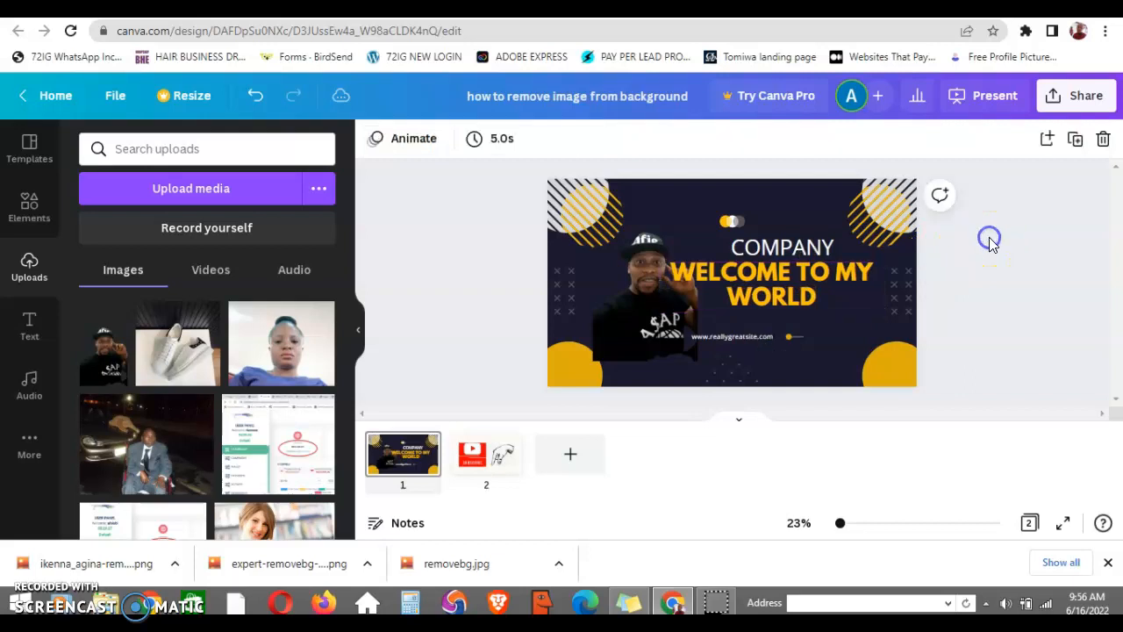
Delete the COMPANY text and move the WELCOME TO MY WORLD heading up into its place
click(803, 249)
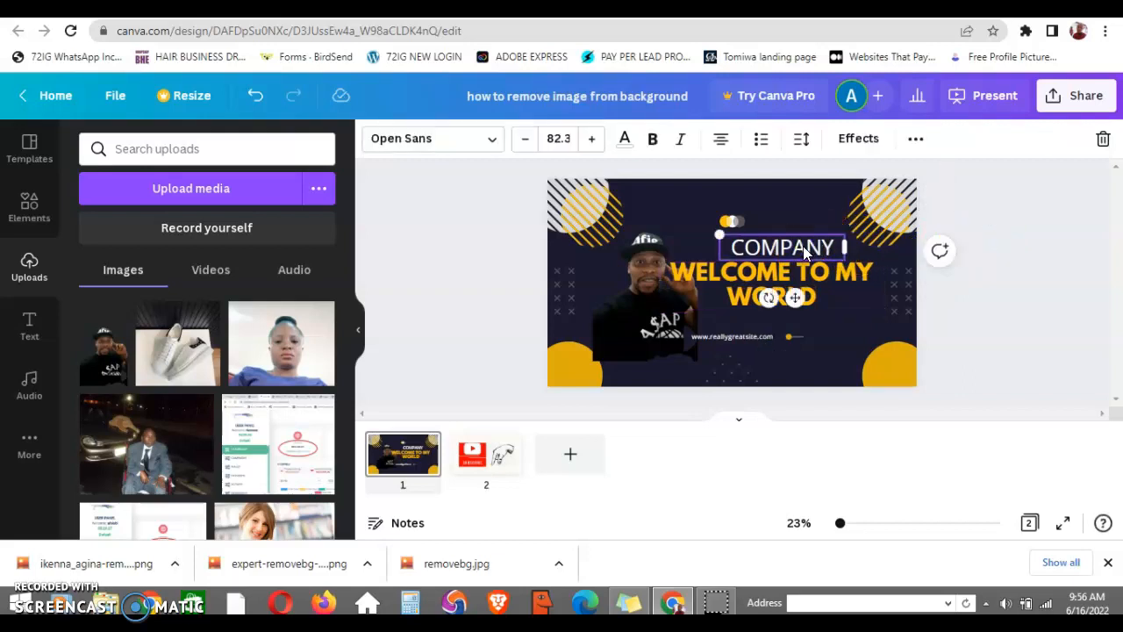
key(Delete)
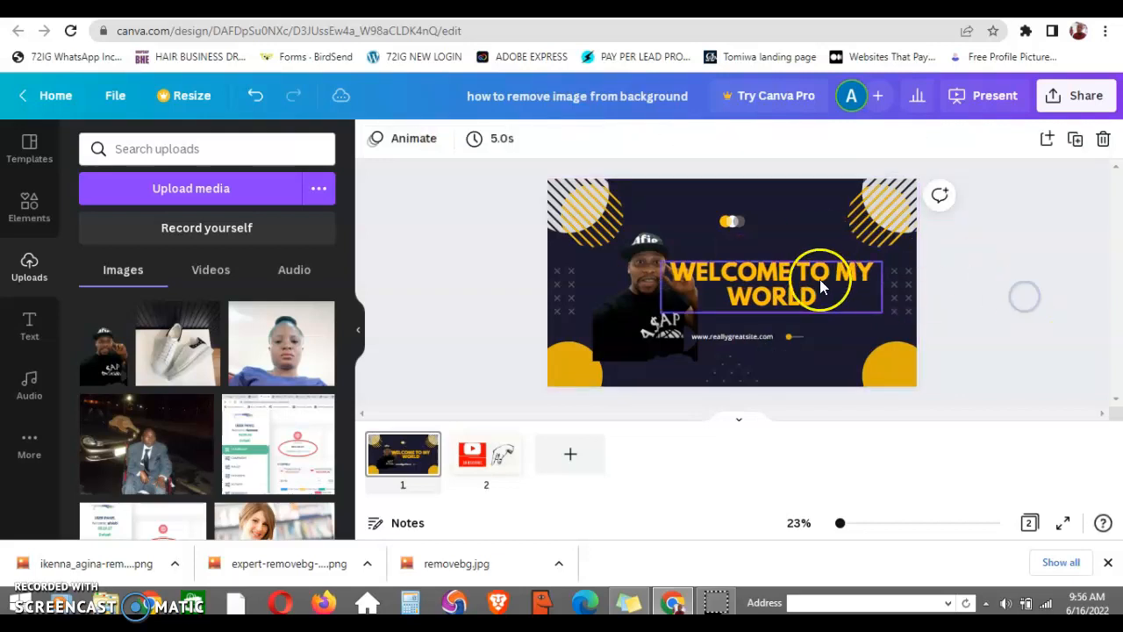
click(797, 276)
drag(797, 276, 804, 254)
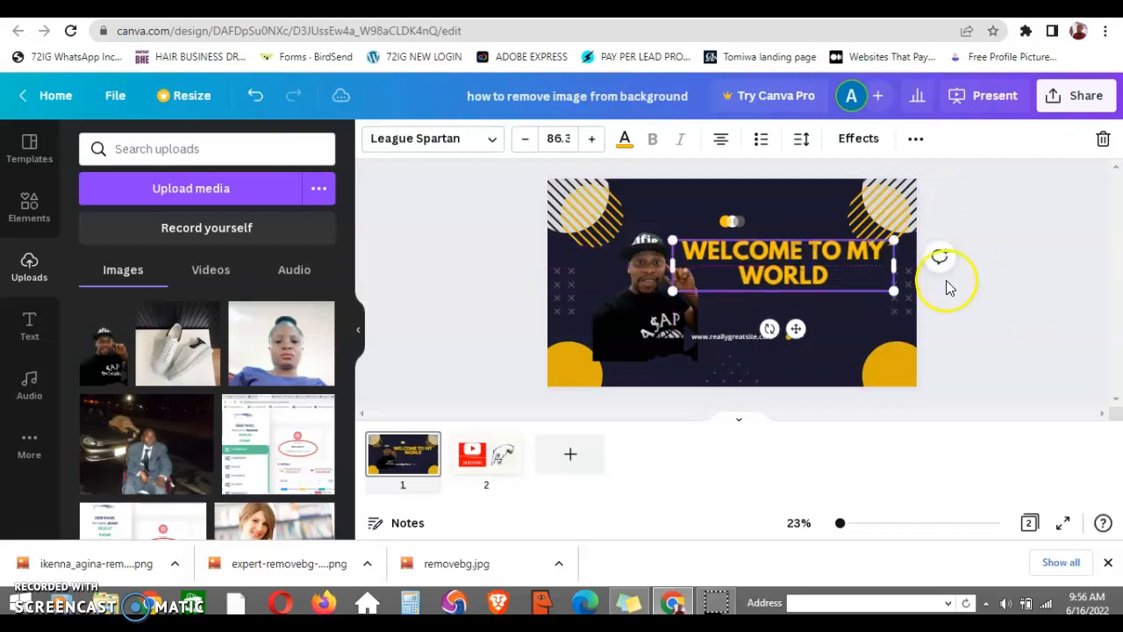
click(735, 335)
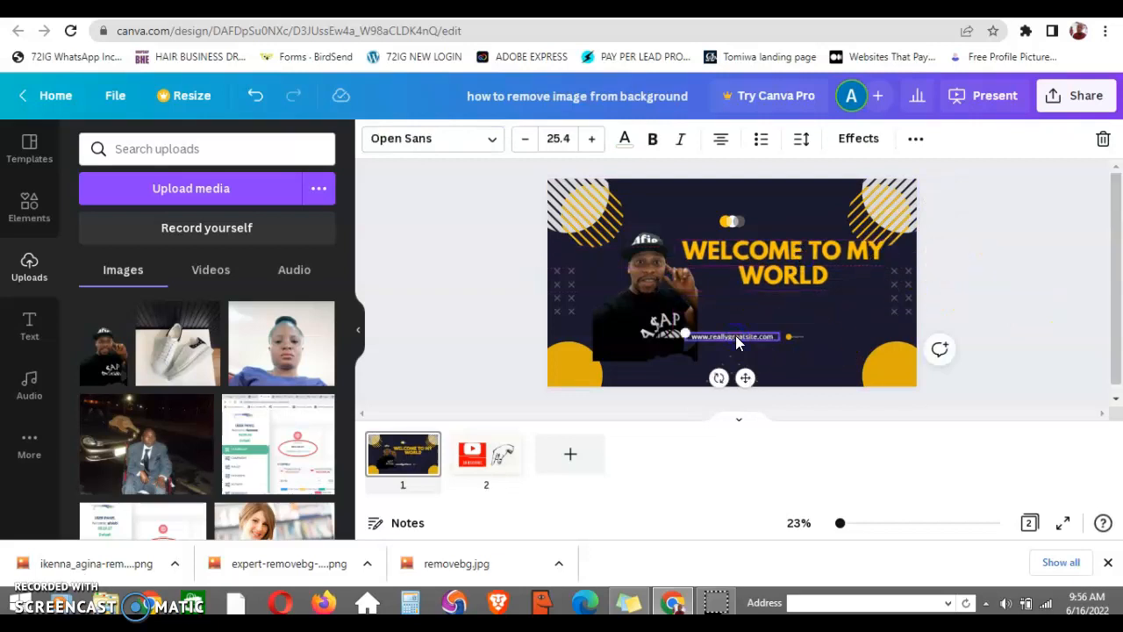
key(Delete)
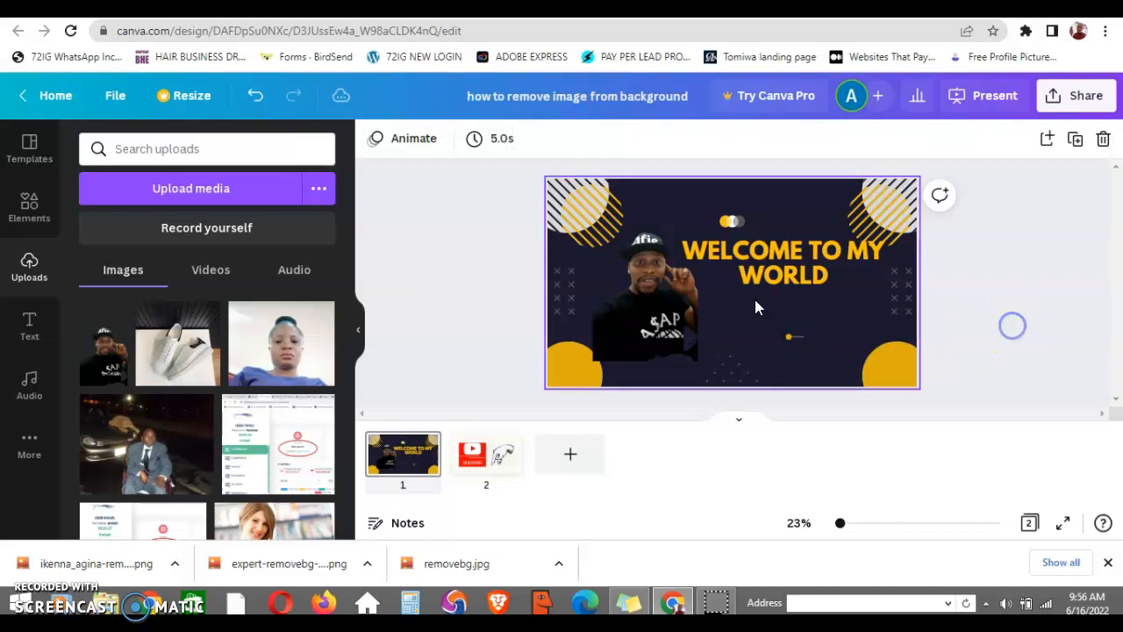
click(648, 298)
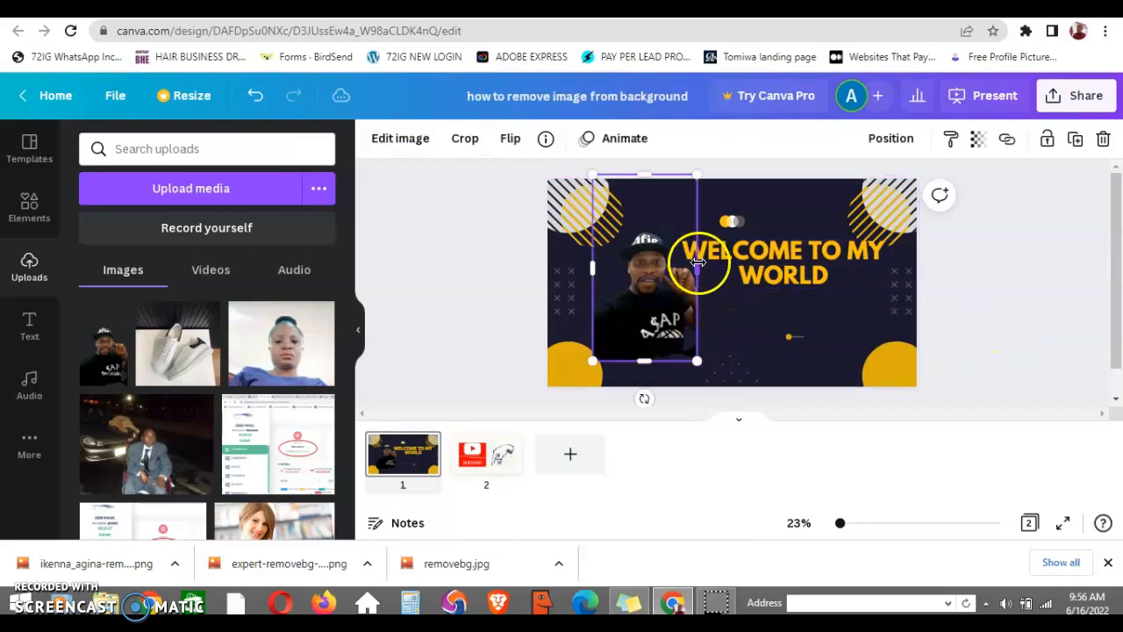
drag(697, 269, 738, 279)
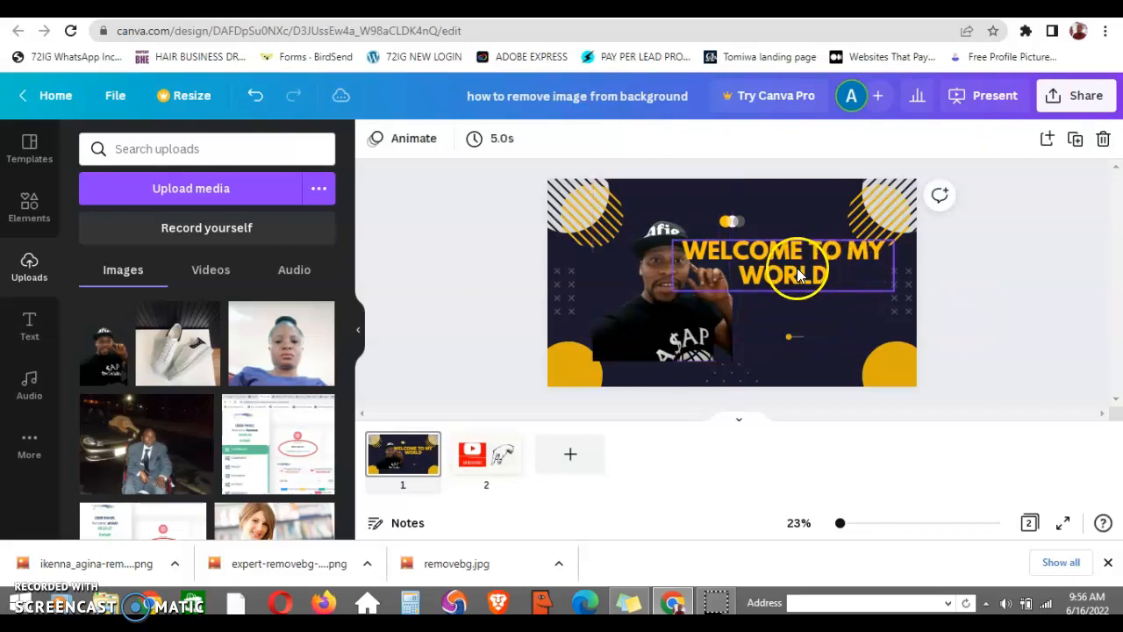
Move the WELCOME TO MY WORLD heading over to the cover's right edge and nudge the portrait cutout slightly left and down
drag(872, 289, 829, 276)
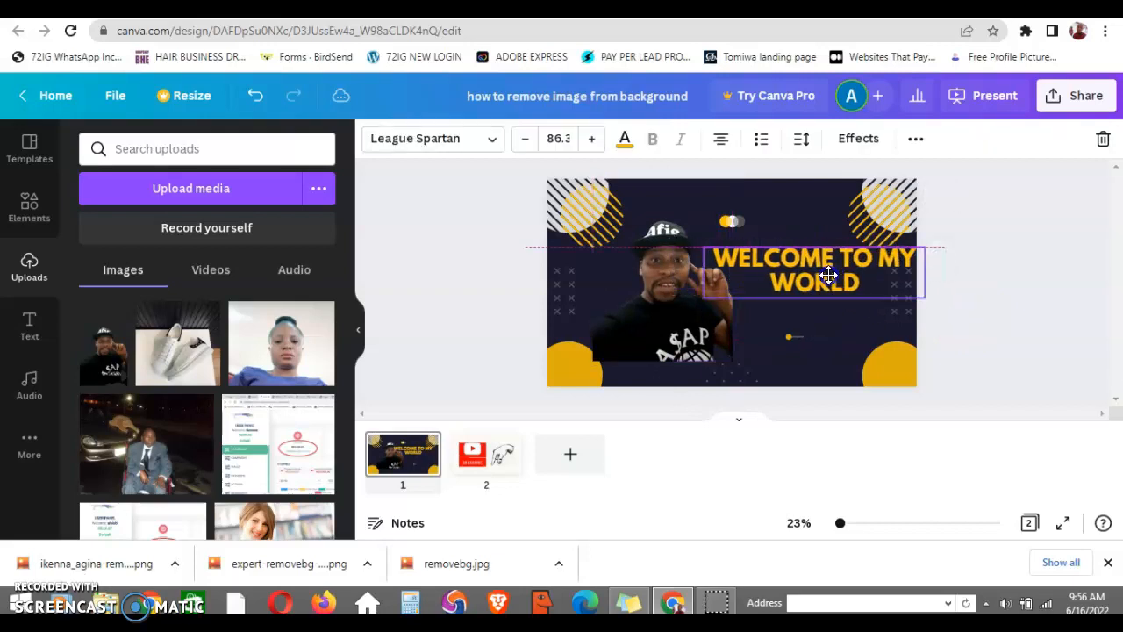
click(986, 313)
drag(704, 309, 698, 312)
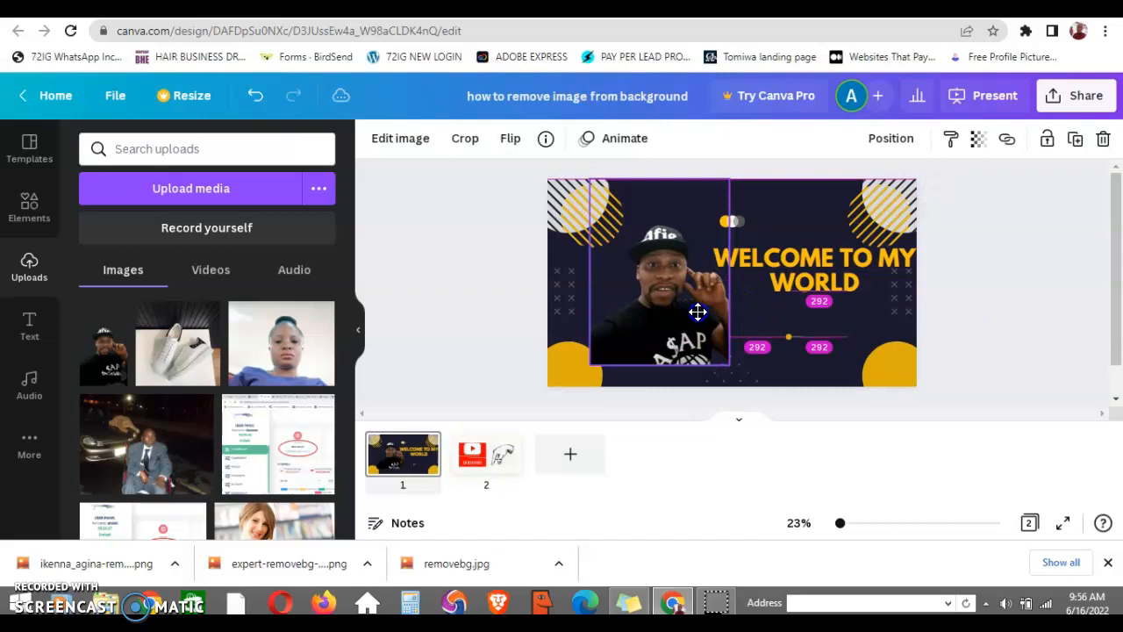
click(996, 261)
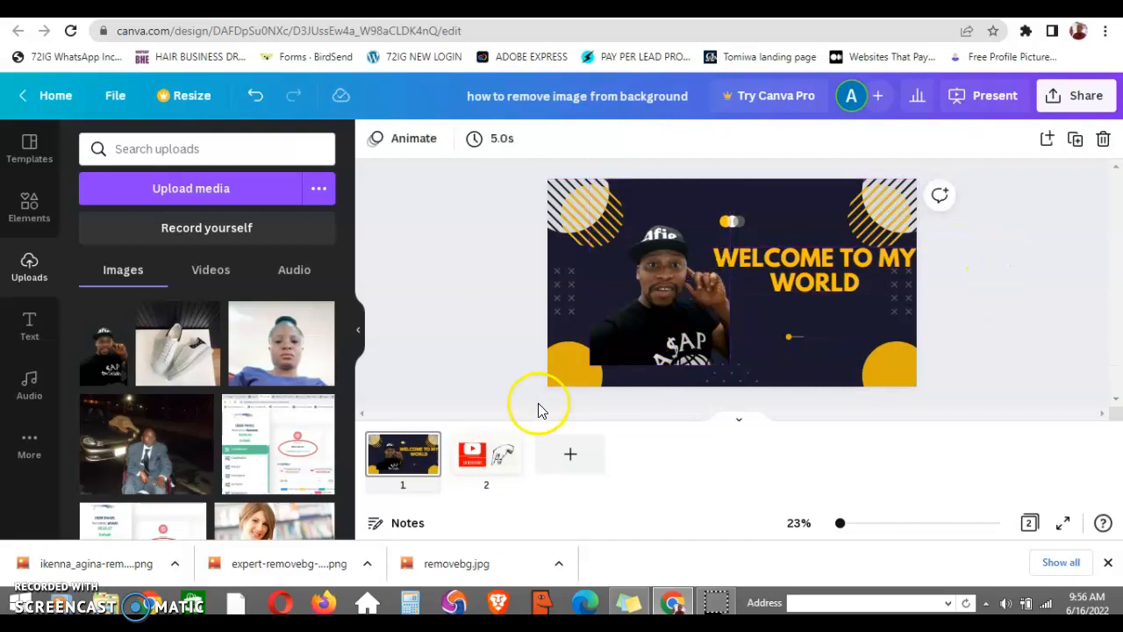
Enlarge the portrait cutout to reach the cover's bottom edge and send it to the back, behind the yellow circle
click(566, 378)
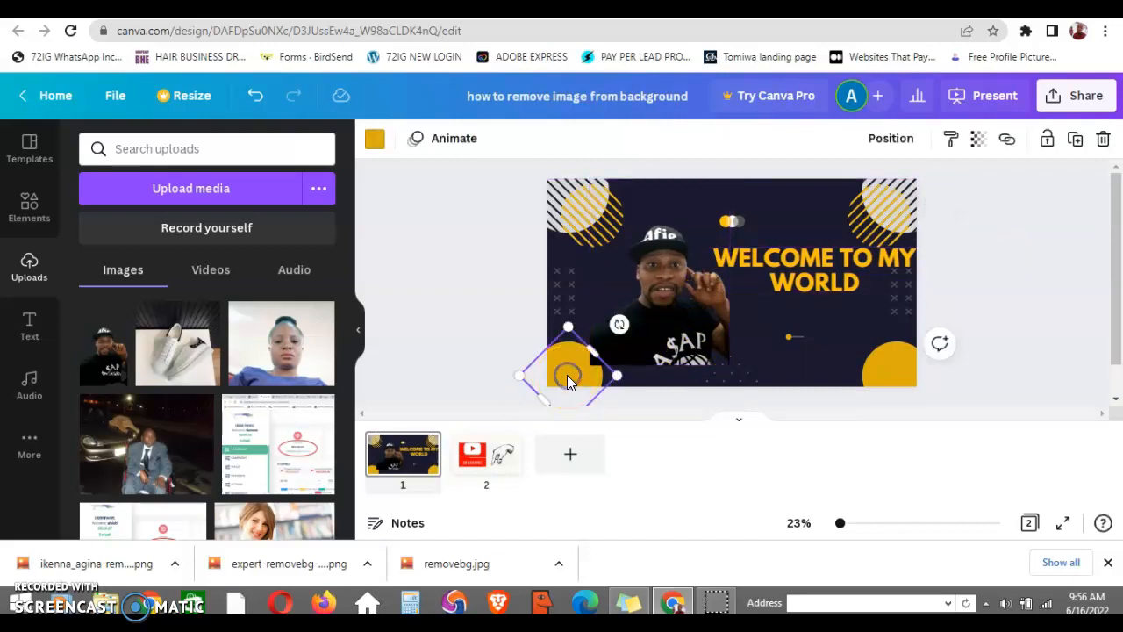
click(641, 334)
drag(590, 363, 580, 383)
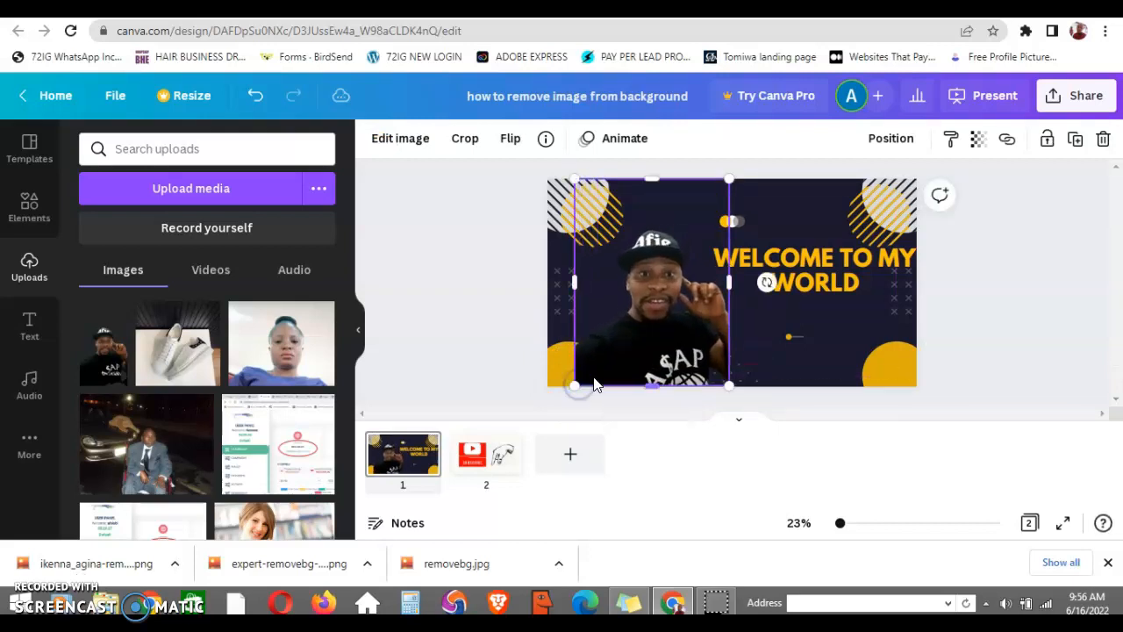
right_click(602, 373)
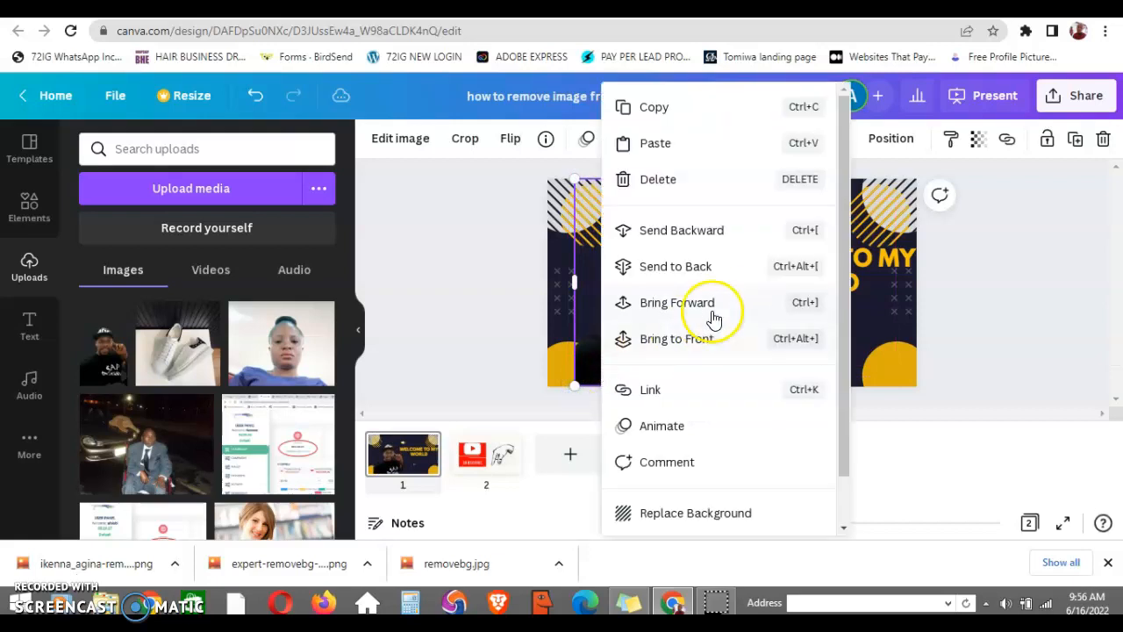
click(721, 268)
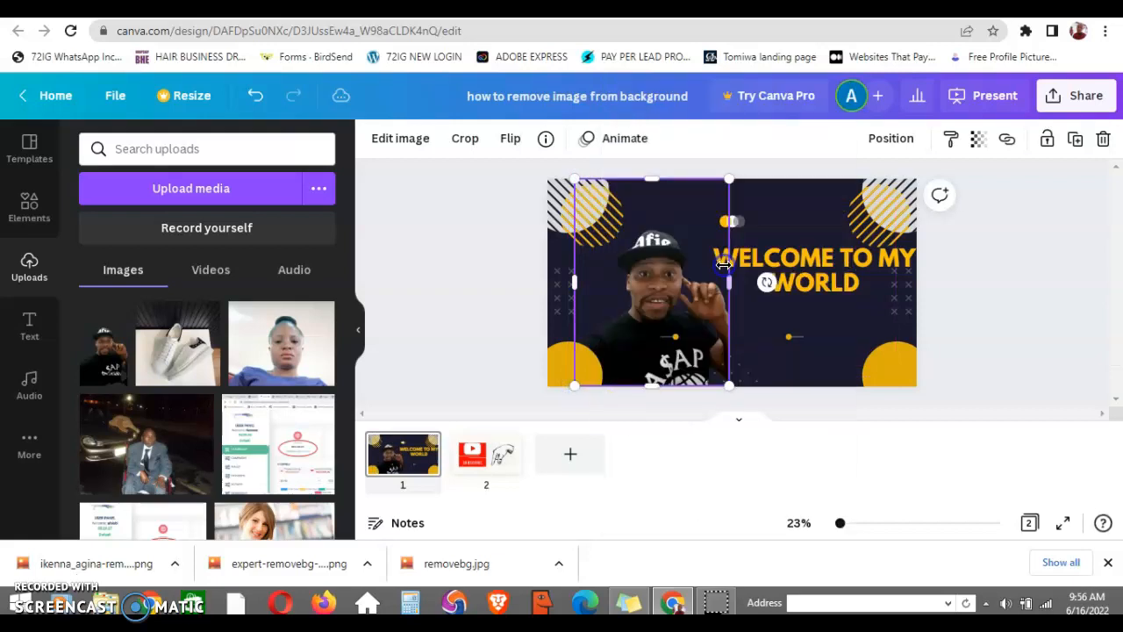
click(1003, 274)
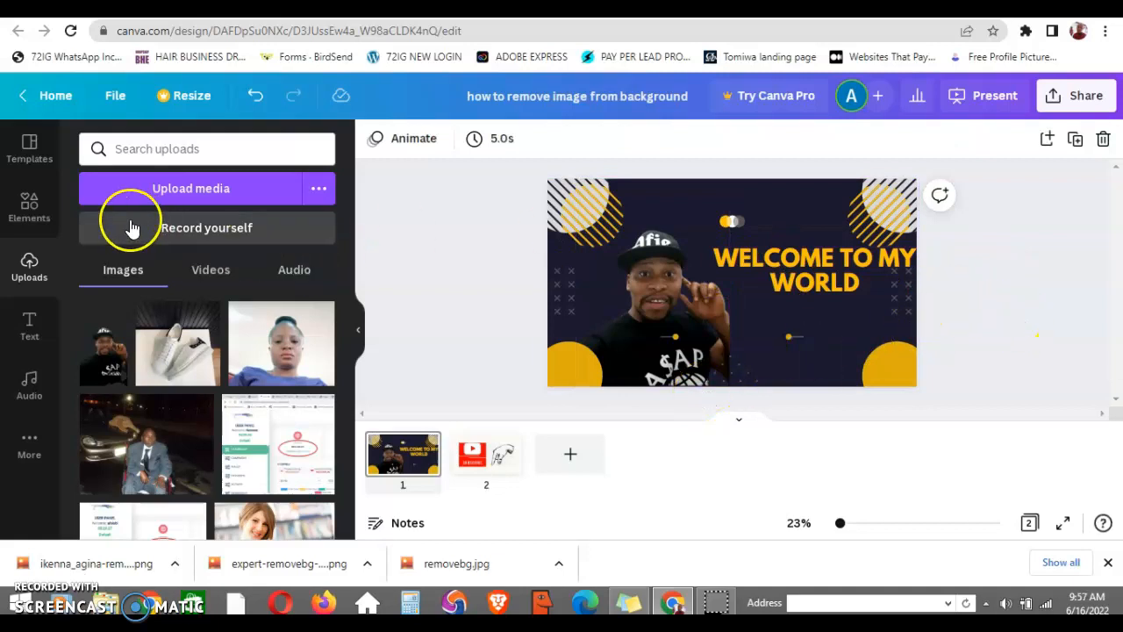
Upload the original portrait JPEG with its background from the Downloads folder
click(209, 196)
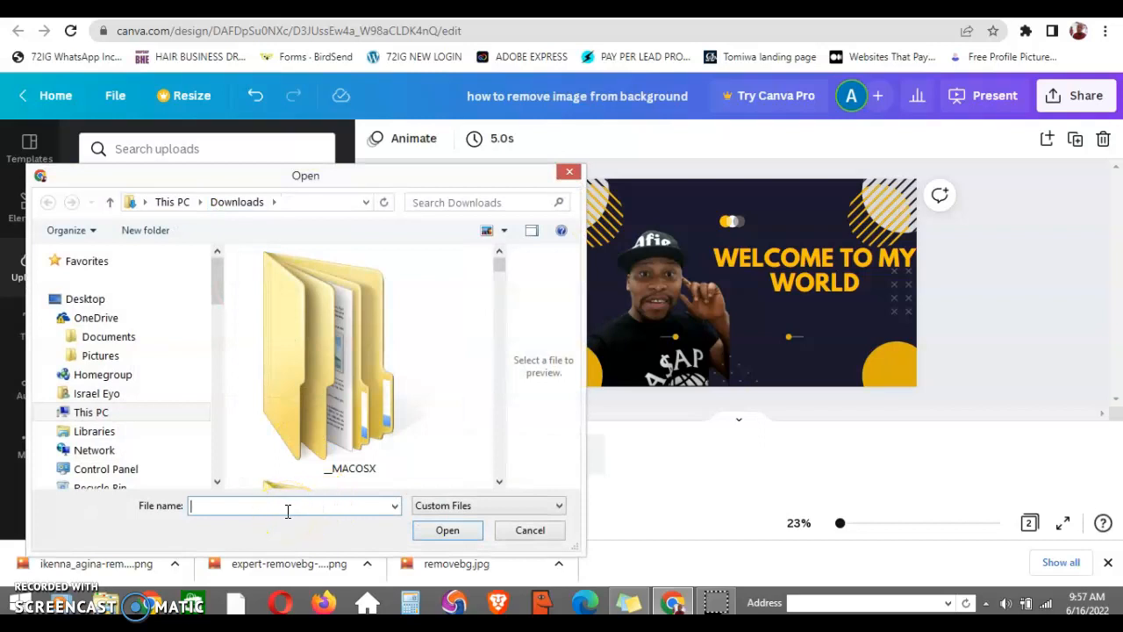
text(ikenn)
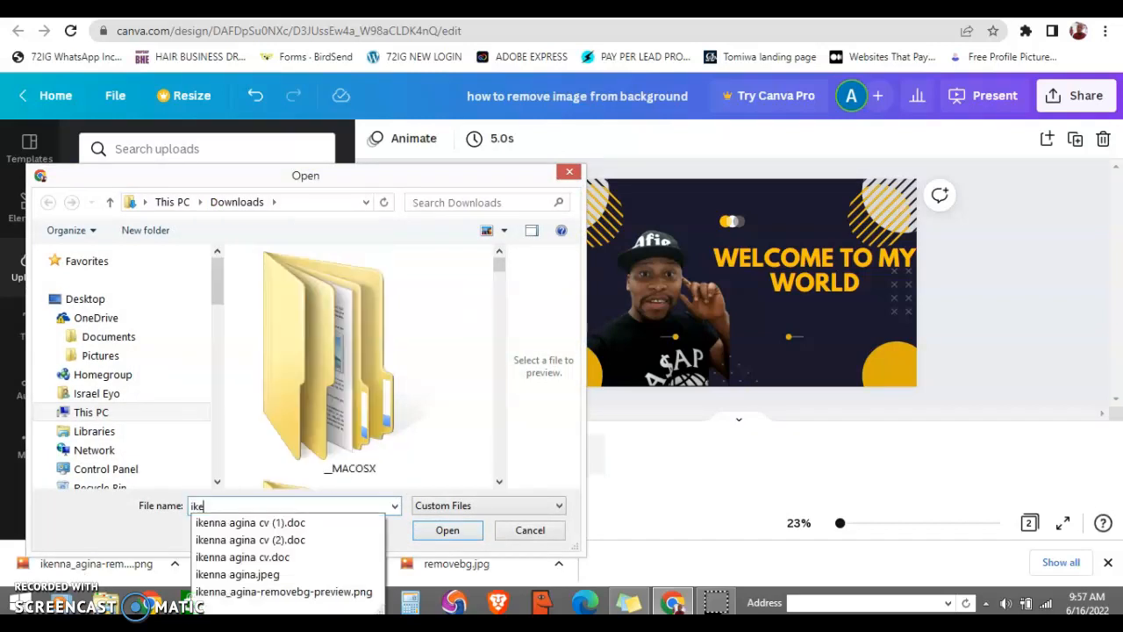
click(263, 574)
click(427, 534)
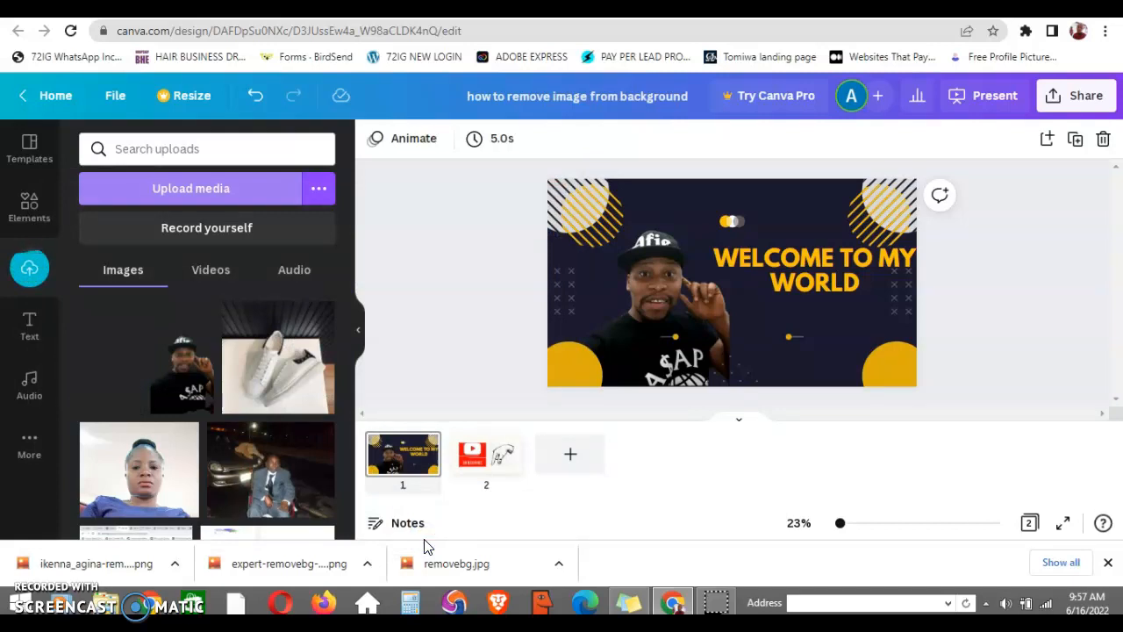
Place the original portrait photo on the right half of the cover, beside the cutout
drag(157, 392, 774, 279)
drag(811, 240, 875, 220)
click(996, 218)
click(657, 335)
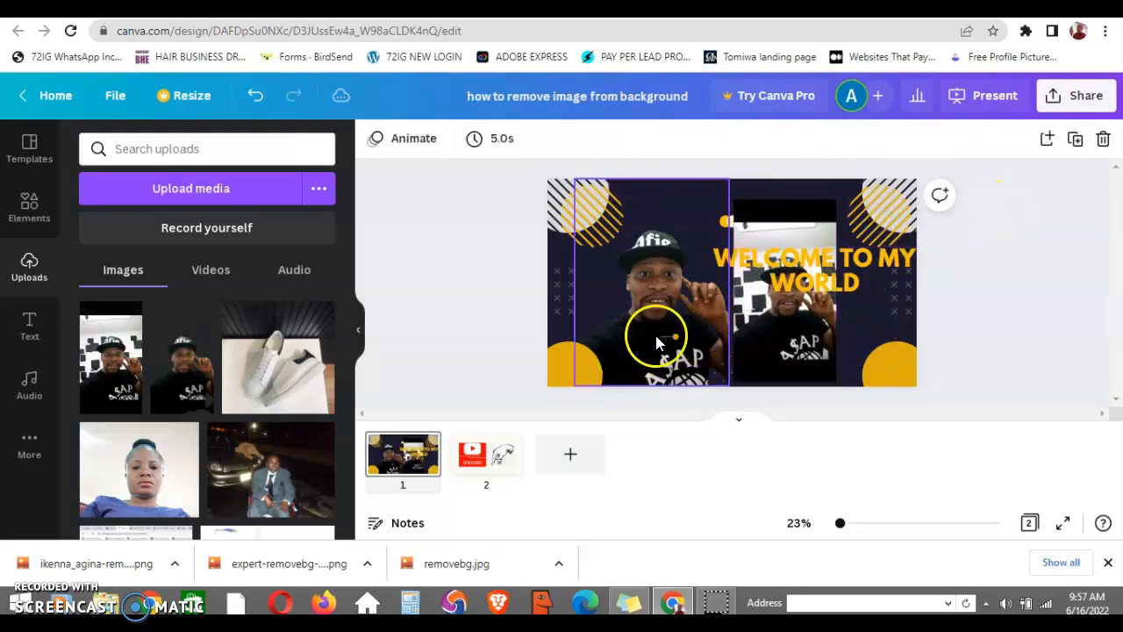
click(940, 314)
Delete the portrait cutout, move the original photo into its place on the left and widen it toward the heading
click(660, 278)
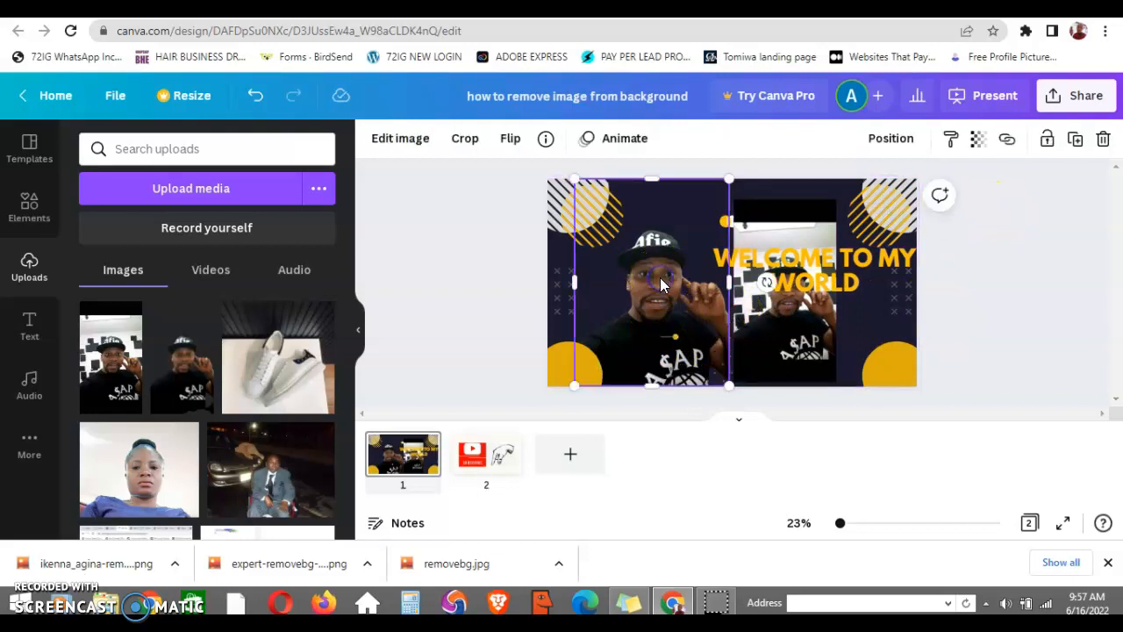
key(Delete)
drag(760, 322, 619, 319)
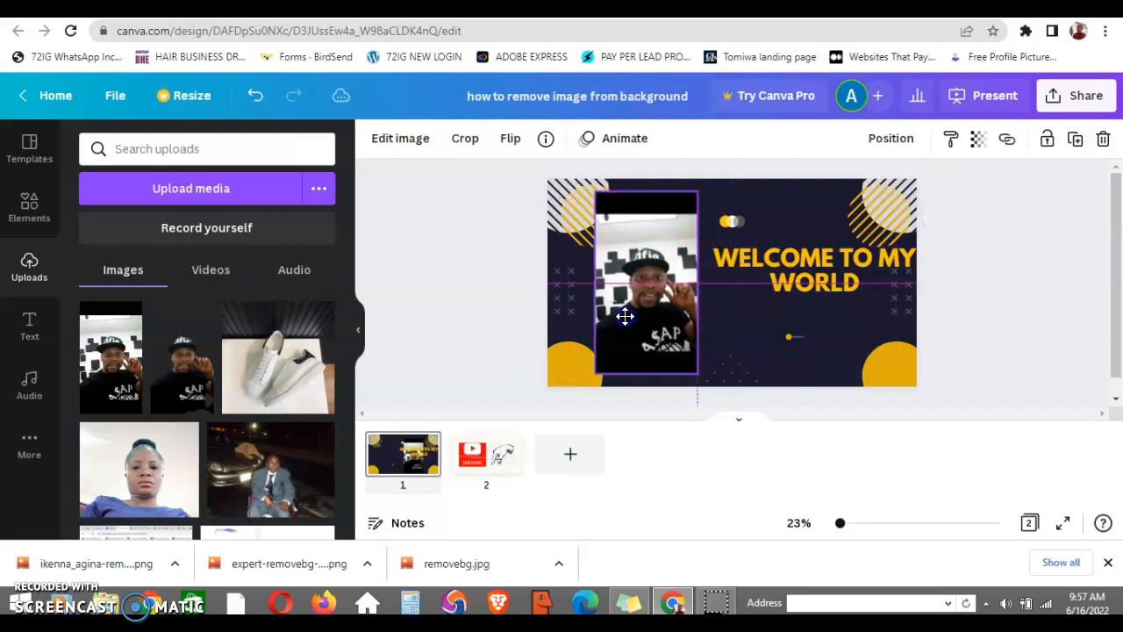
drag(698, 280, 730, 280)
click(941, 268)
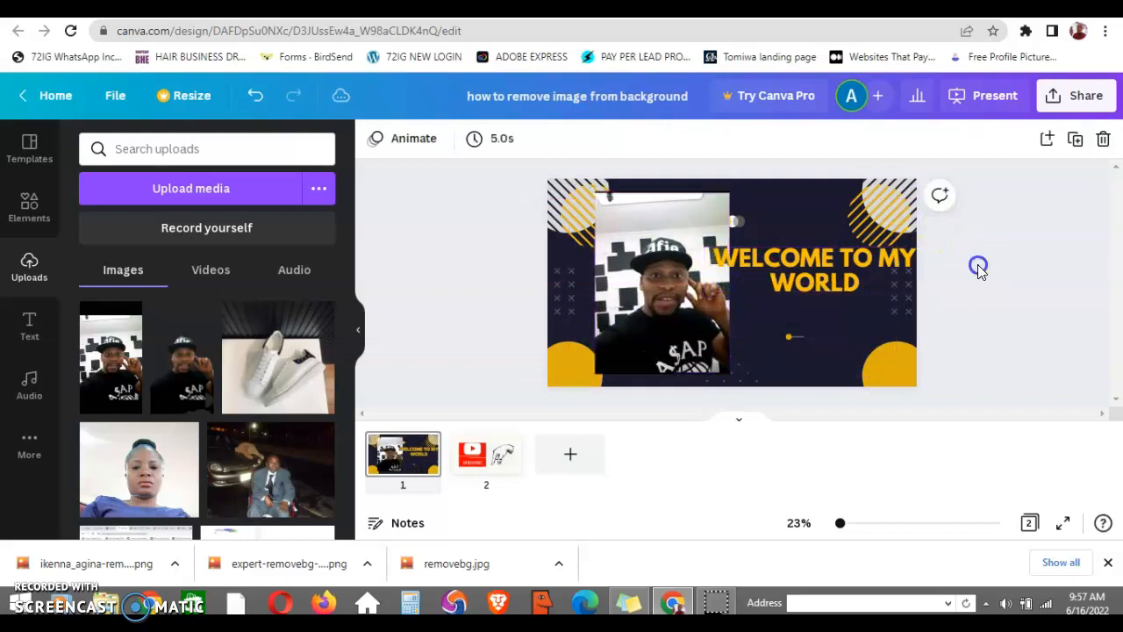
Replace the original photo with the background-free portrait cutout on the cover's left half, enlarged beyond the cover's height
click(684, 311)
key(Delete)
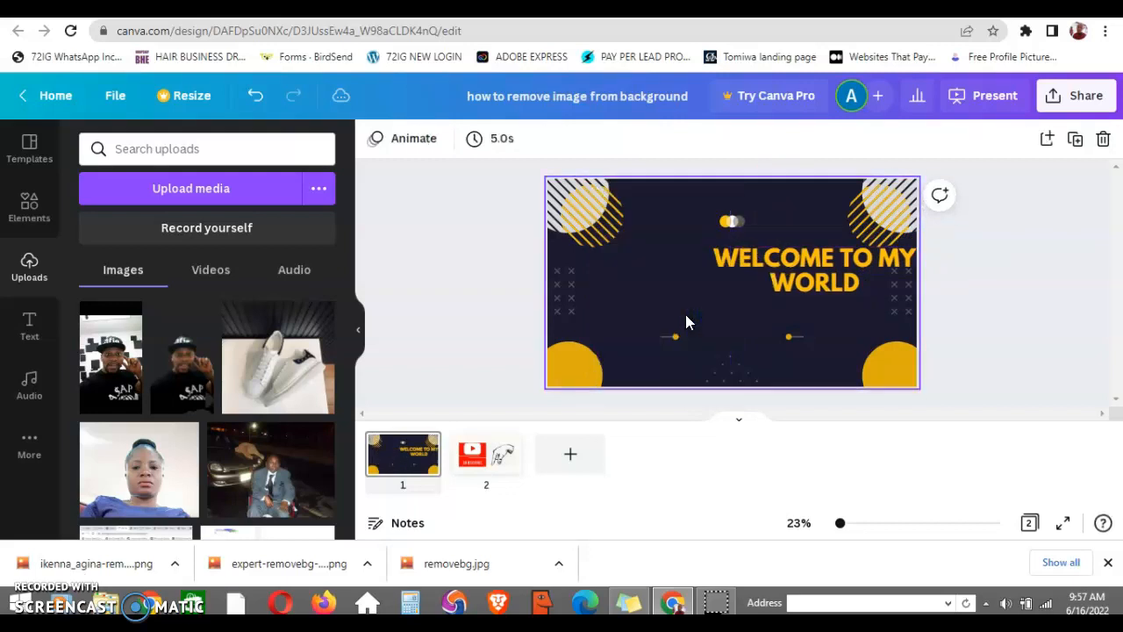
drag(222, 378, 630, 220)
drag(671, 275, 782, 383)
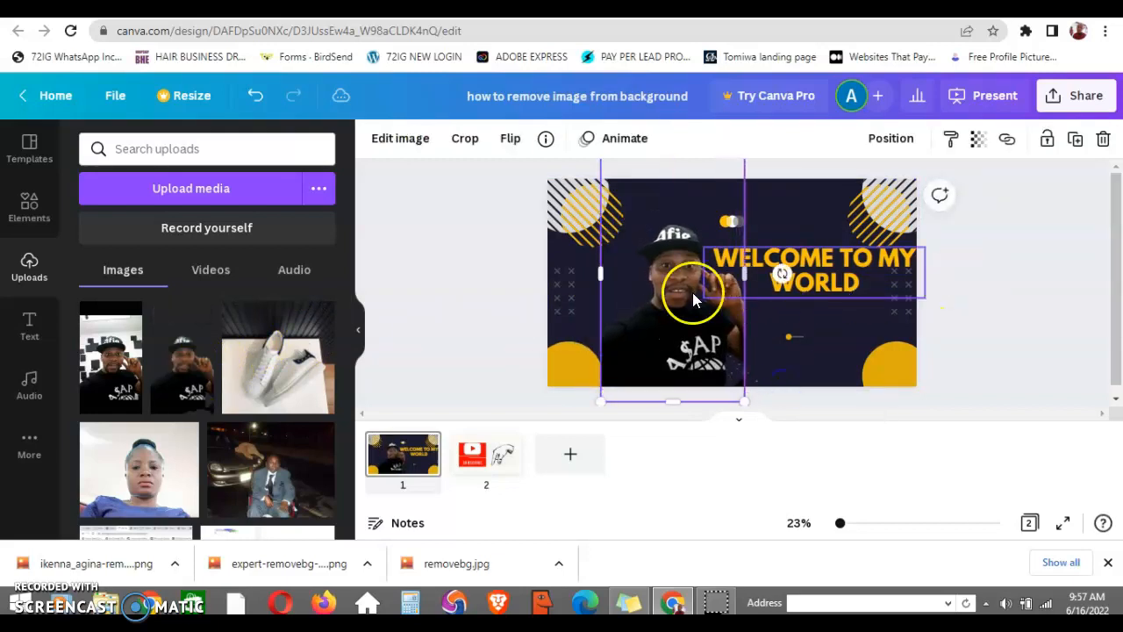
drag(690, 292, 667, 241)
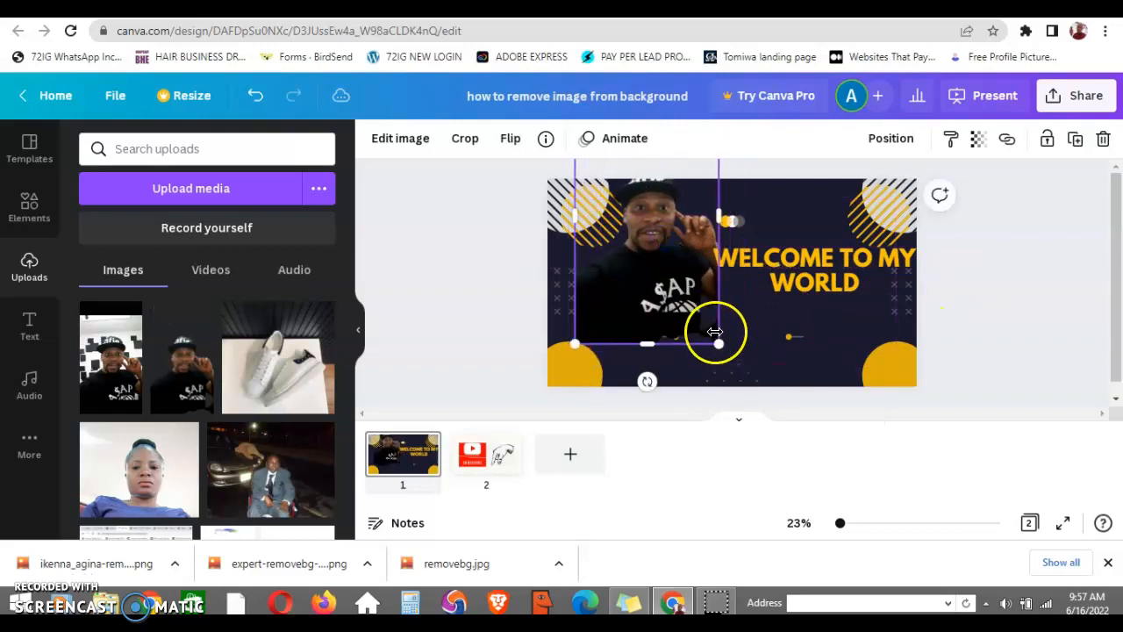
Enlarge the portrait cutout by about a third and align it so the body runs off the cover's bottom edge
drag(719, 343, 820, 409)
click(1073, 318)
drag(722, 319, 709, 312)
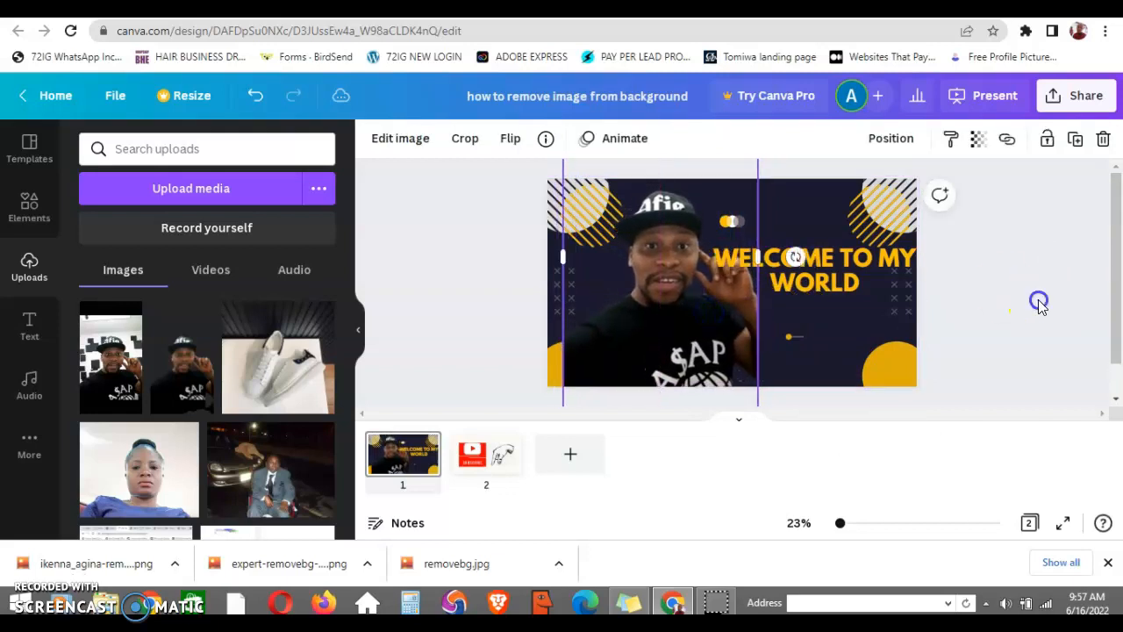
click(1038, 303)
Reduce the WELCOME TO MY WORLD heading's font size to about 63
click(828, 256)
click(525, 138)
click(525, 139)
click(525, 139)
click(524, 139)
click(525, 139)
click(525, 139)
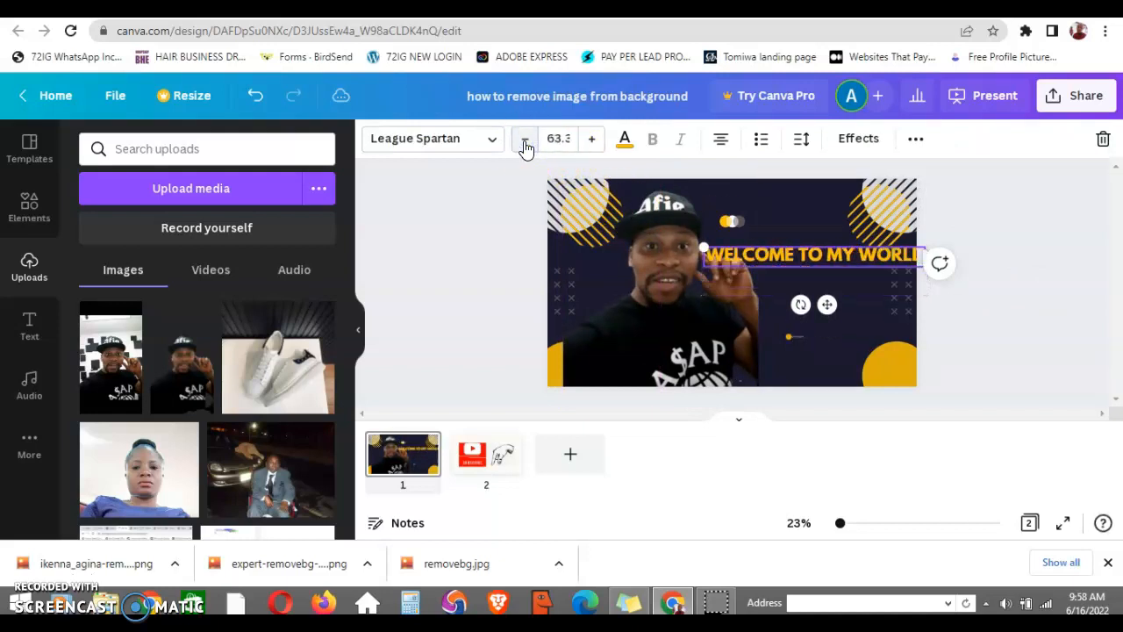
click(997, 218)
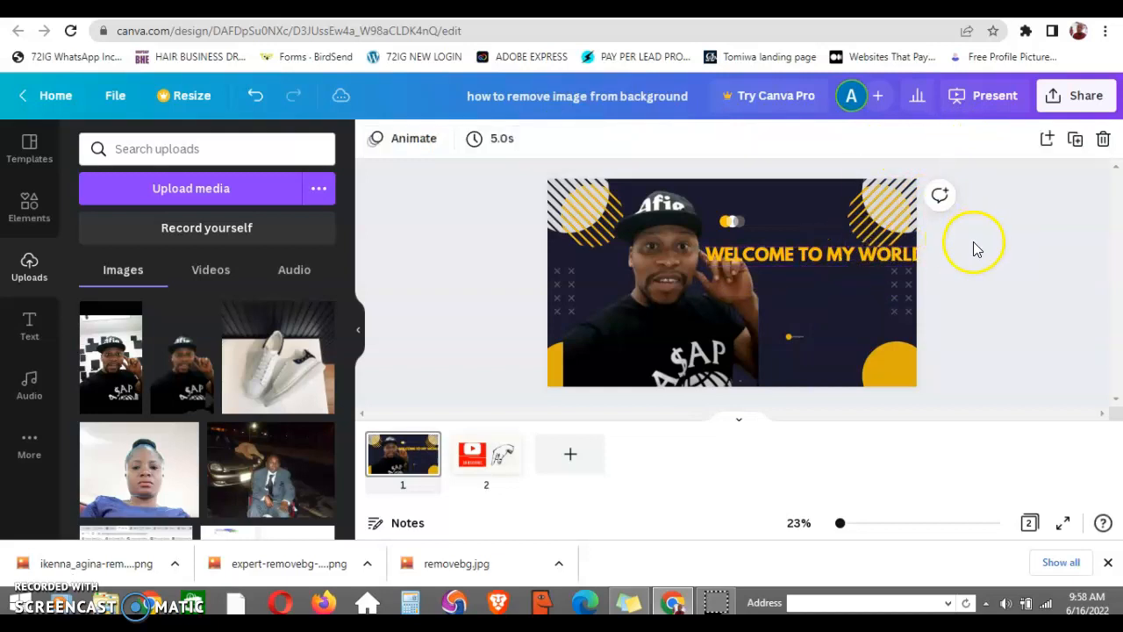
Narrow the heading to wrap onto two lines and move it to the top of the cover, beside the portrait's cap
click(816, 261)
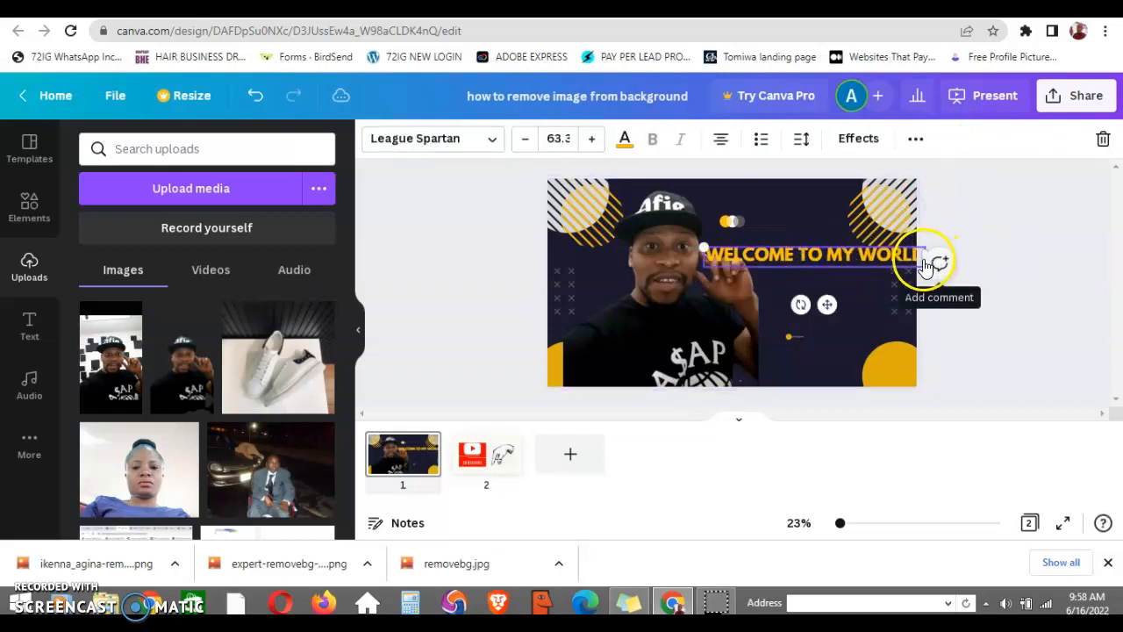
drag(829, 252, 817, 253)
drag(917, 257, 803, 202)
click(998, 222)
click(810, 260)
click(1023, 261)
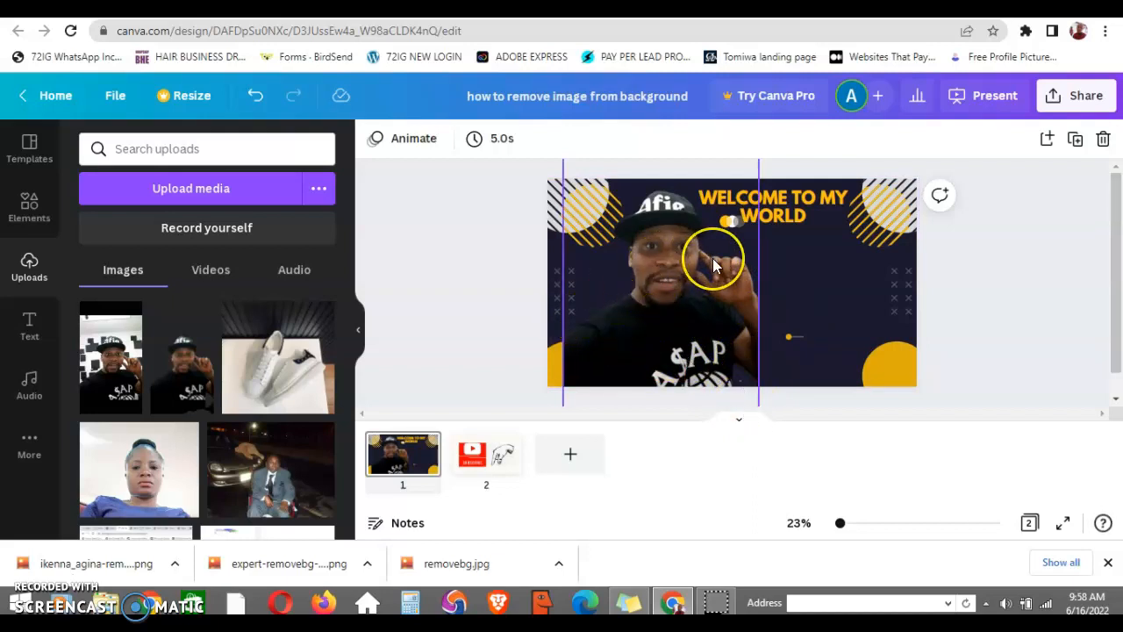
click(983, 281)
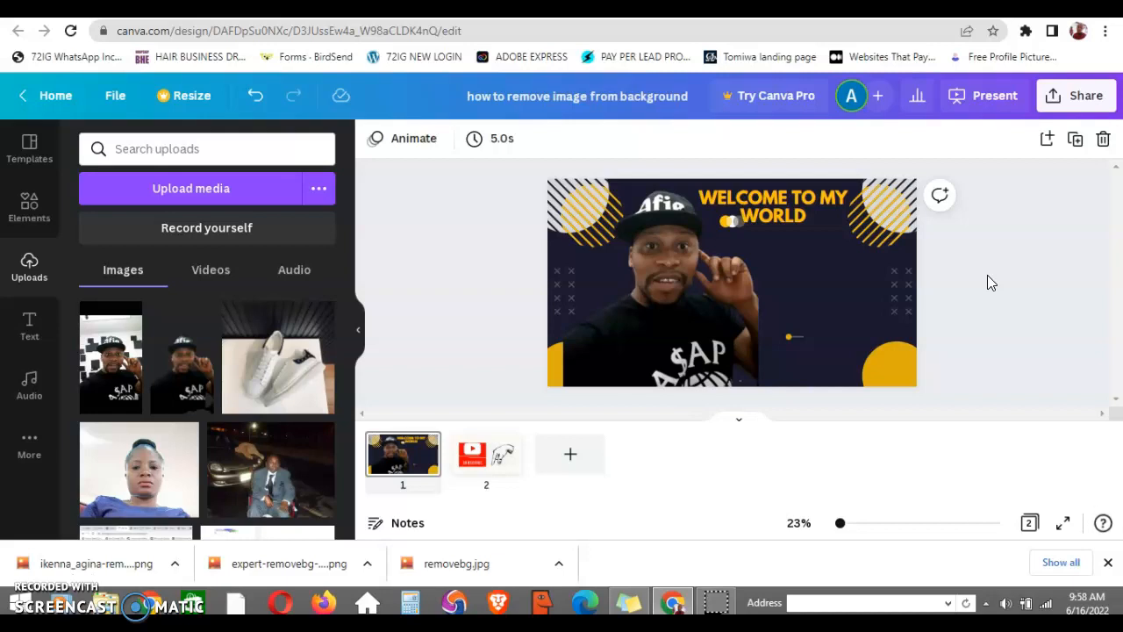
Switch to the remove.bg page, review the portrait's download and design options, and close the portrait result
click(672, 9)
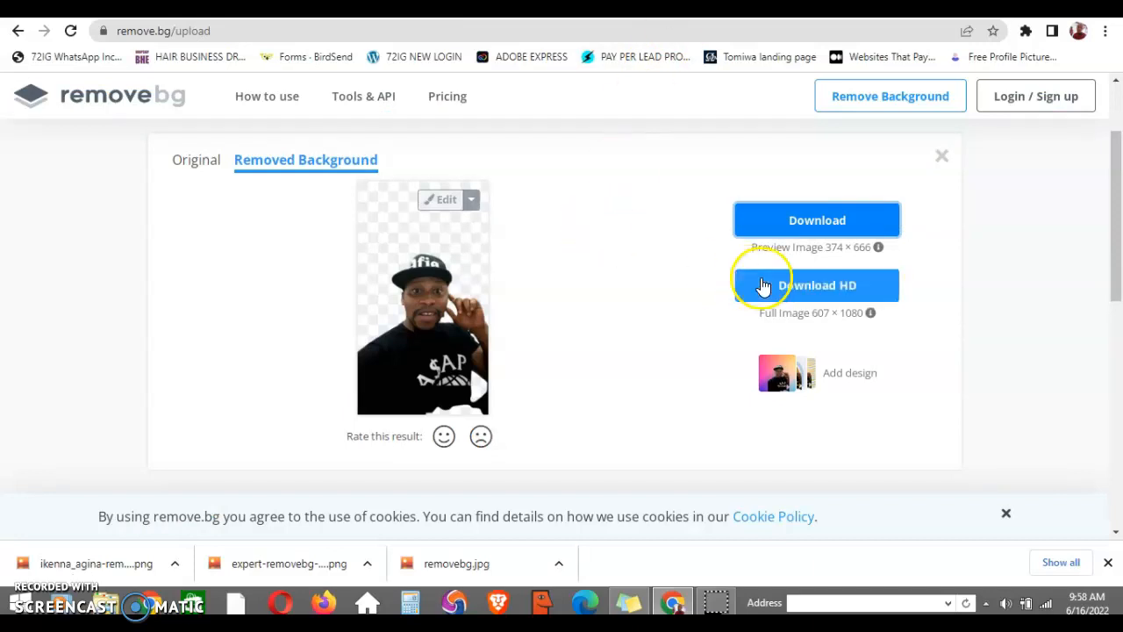
drag(1118, 214, 1117, 353)
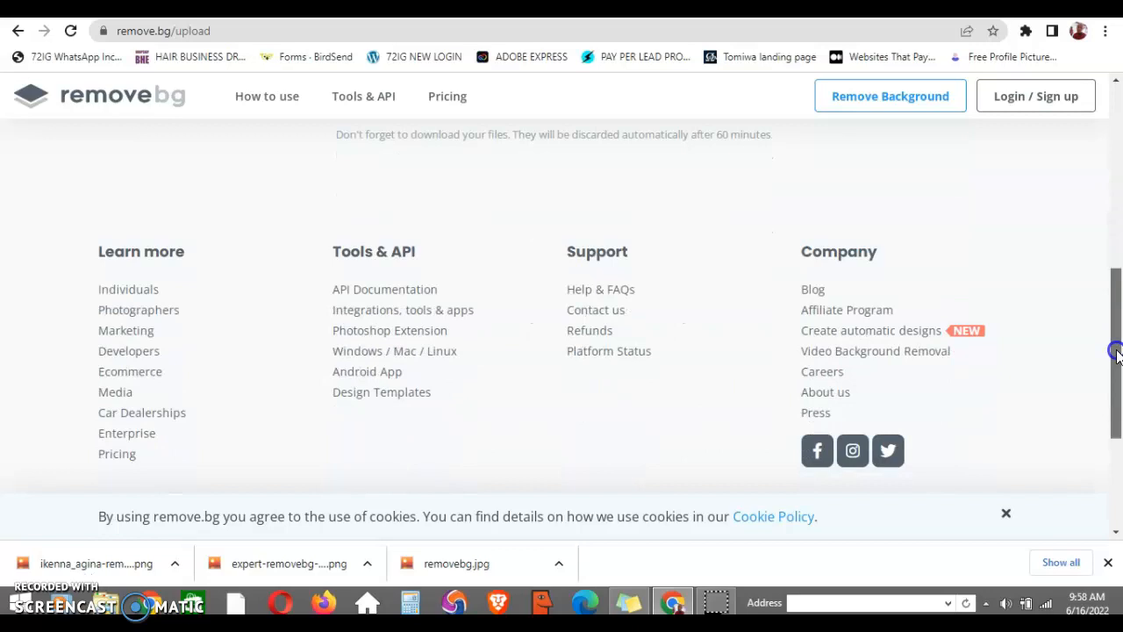
drag(1117, 352, 1119, 165)
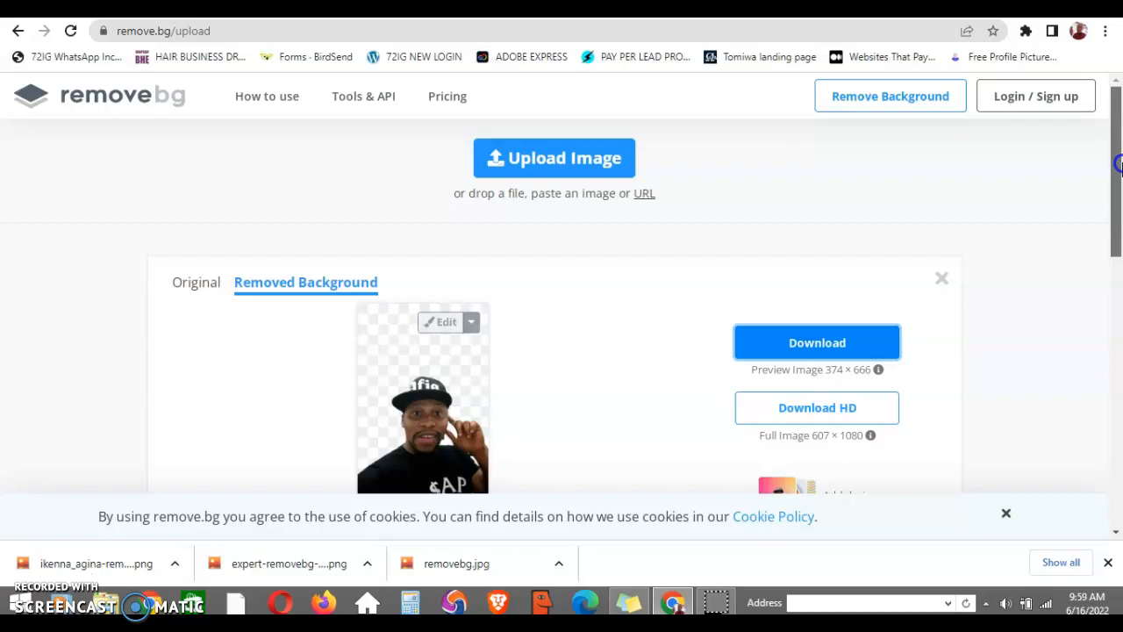
drag(1119, 165, 1119, 209)
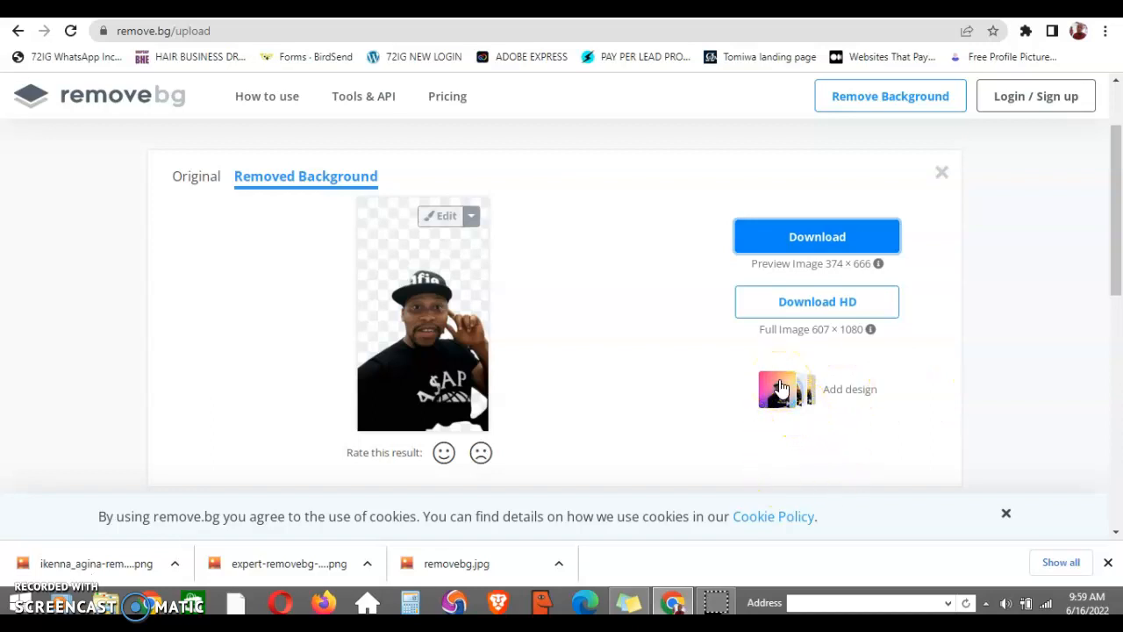
mouse_move(1112, 238)
mouse_down()
mouse_move(1119, 262)
mouse_move(1116, 241)
mouse_up()
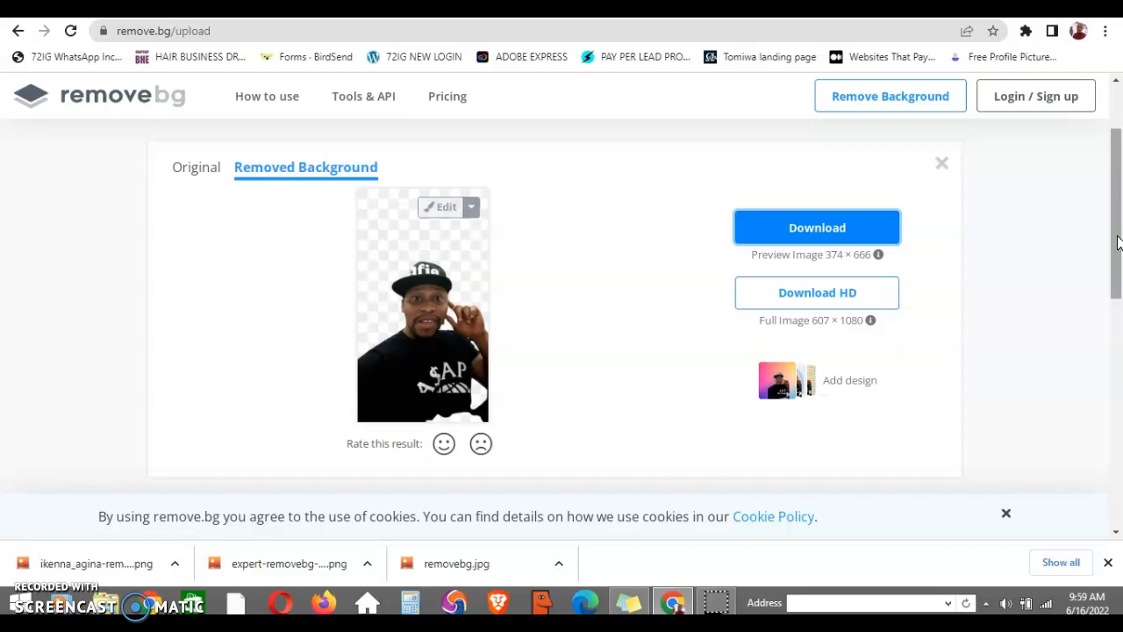
click(1016, 199)
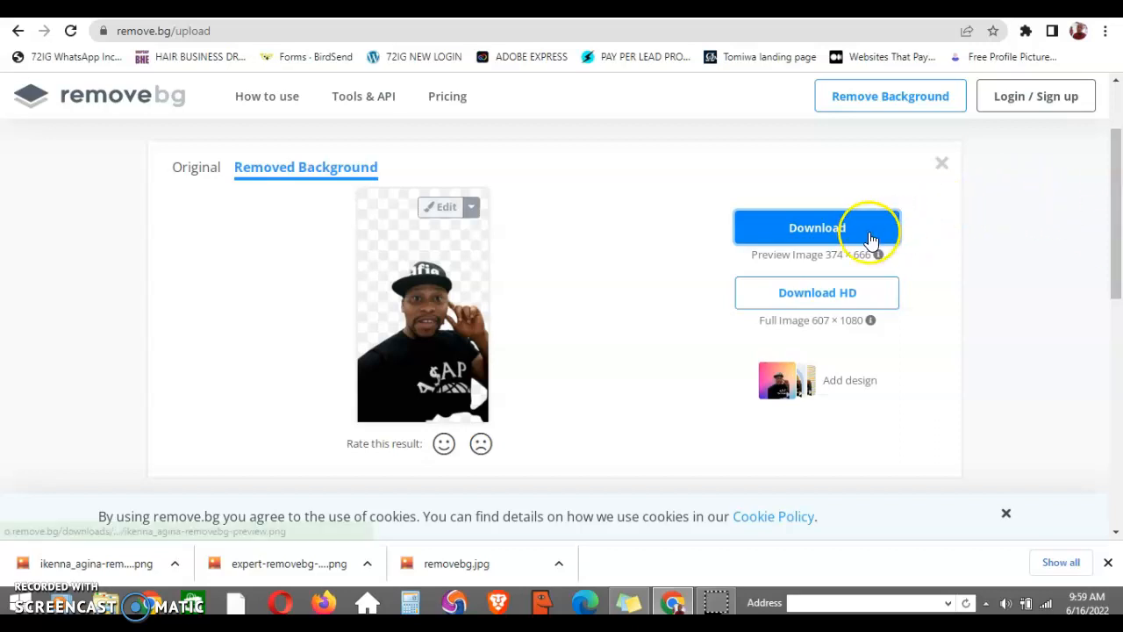
click(940, 165)
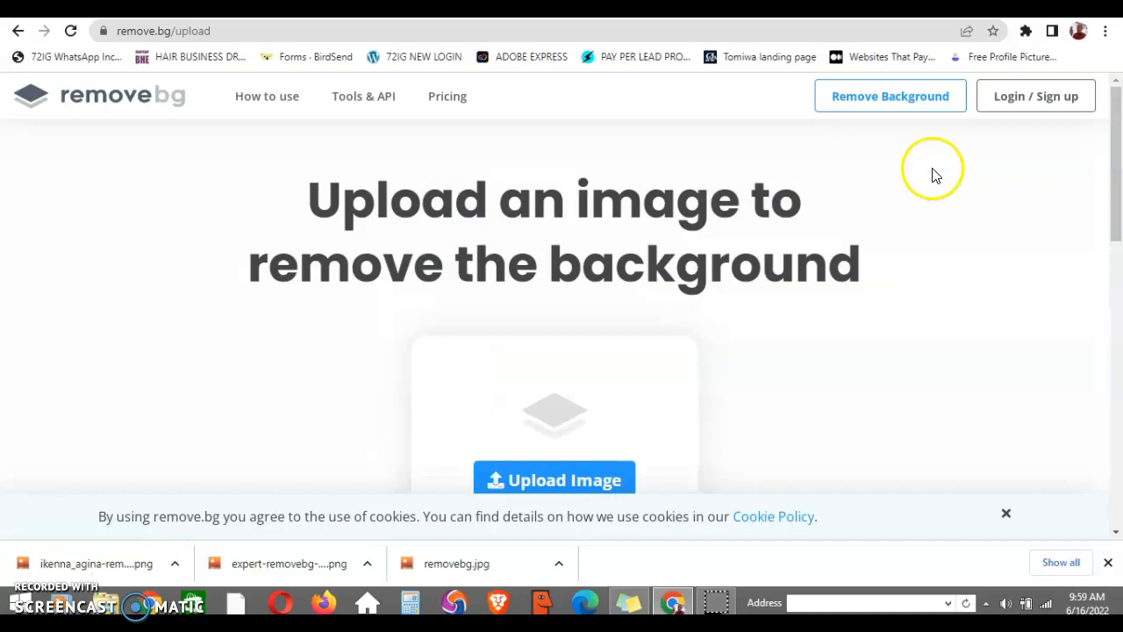
Upload the white sneaker photo "WhatsApp Image 2021-11-25 at 15.30.53" from the desktop's new shoe > newest folder to remove its background
click(588, 472)
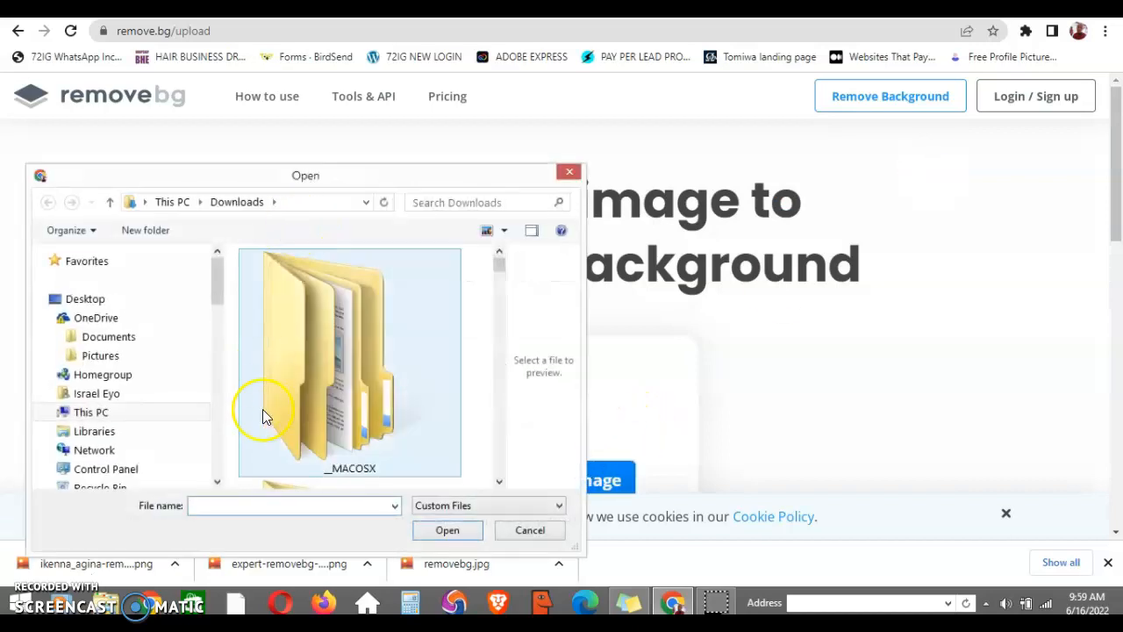
click(92, 300)
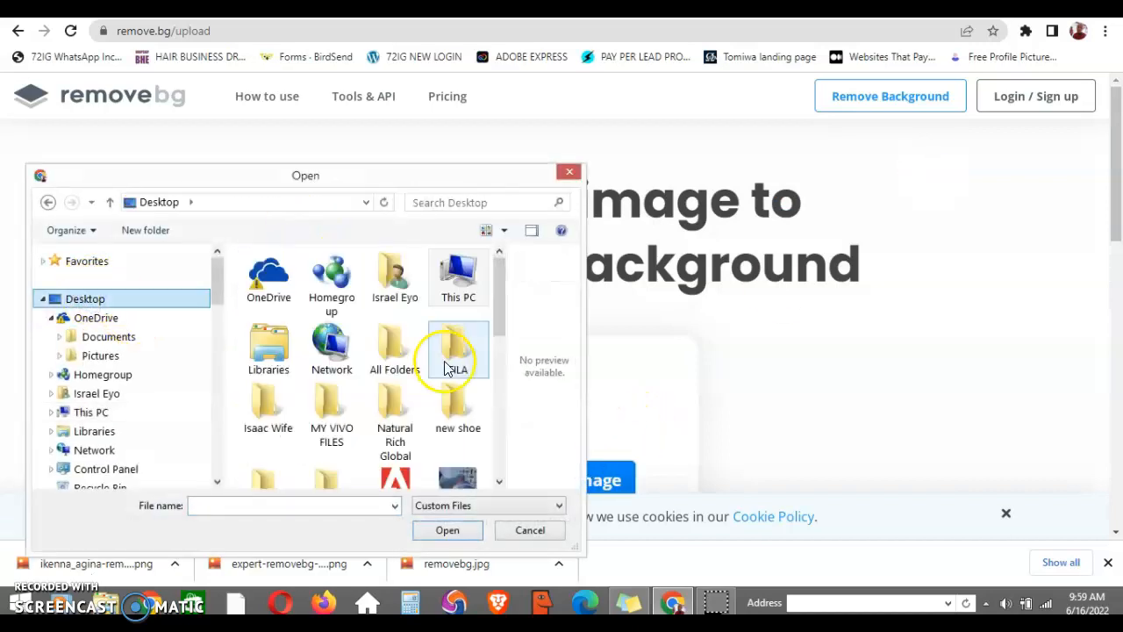
double_click(472, 422)
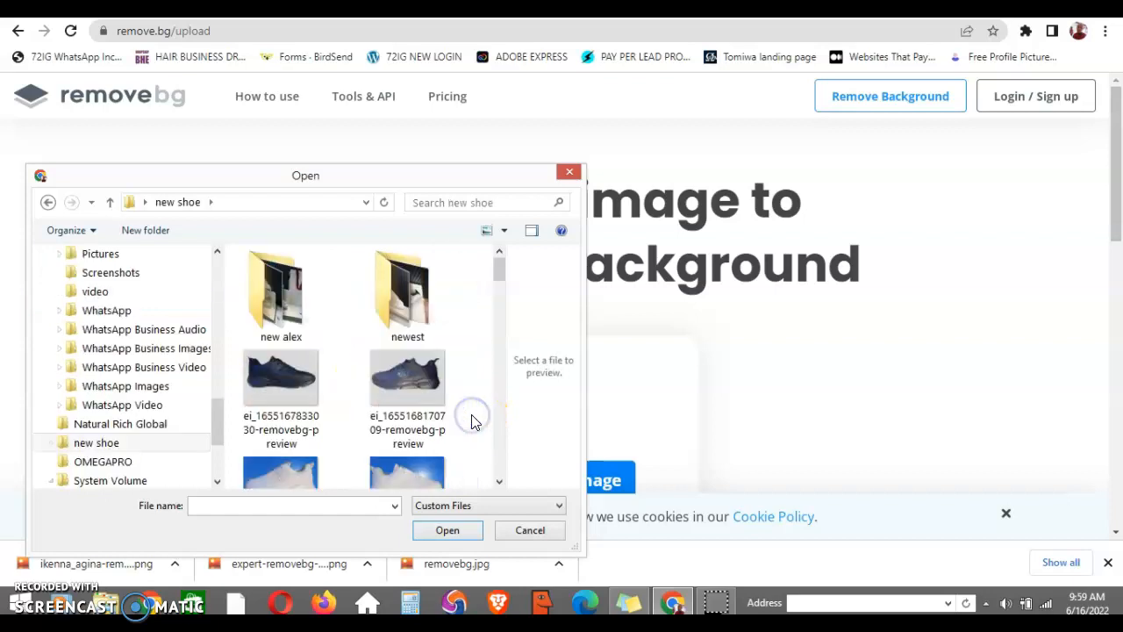
double_click(409, 301)
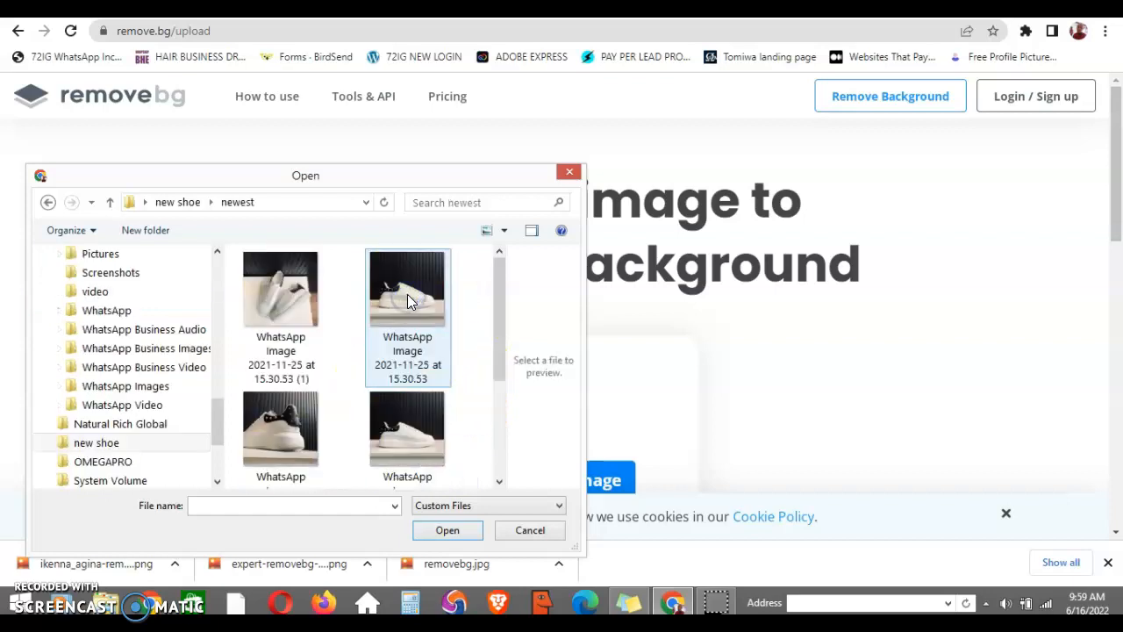
click(407, 301)
click(452, 531)
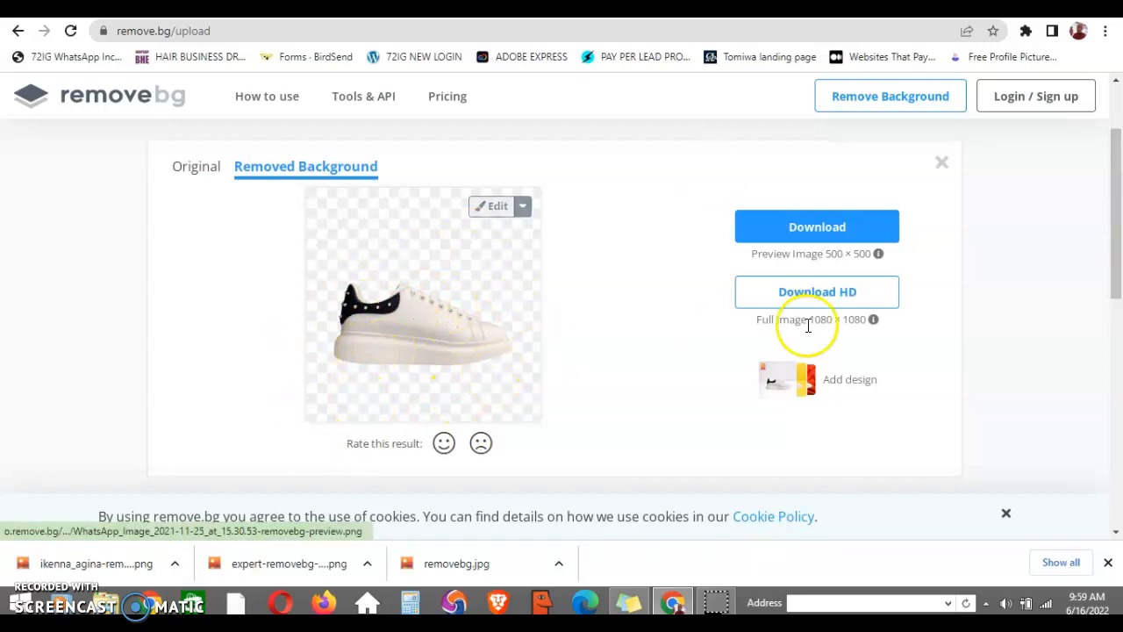
mouse_move(1118, 210)
mouse_down()
mouse_move(1120, 249)
mouse_move(1119, 211)
mouse_up()
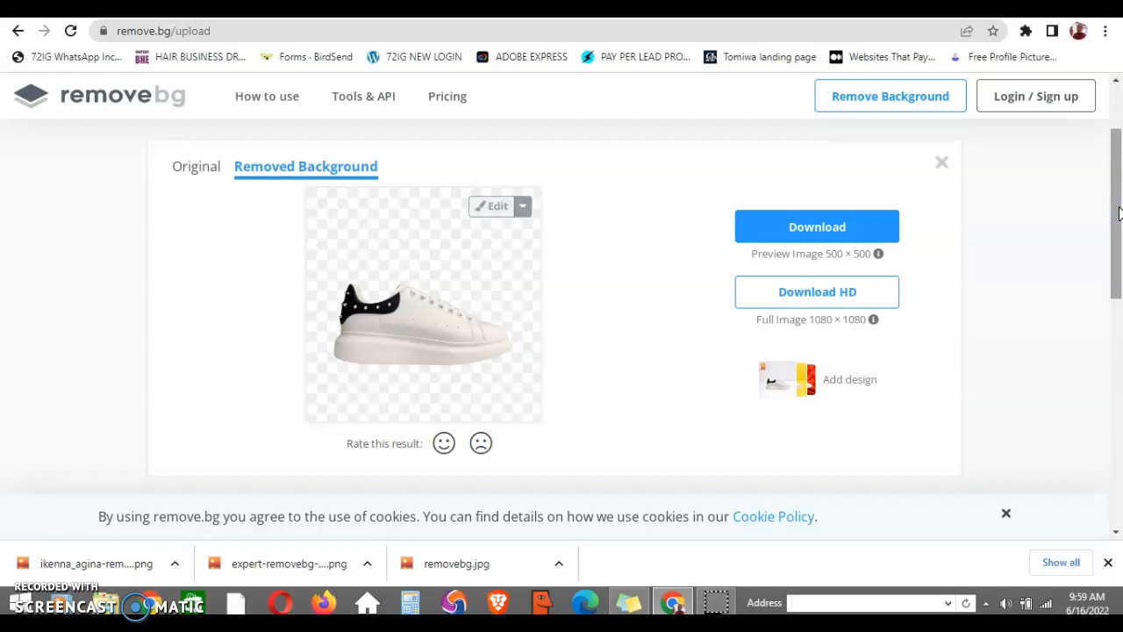